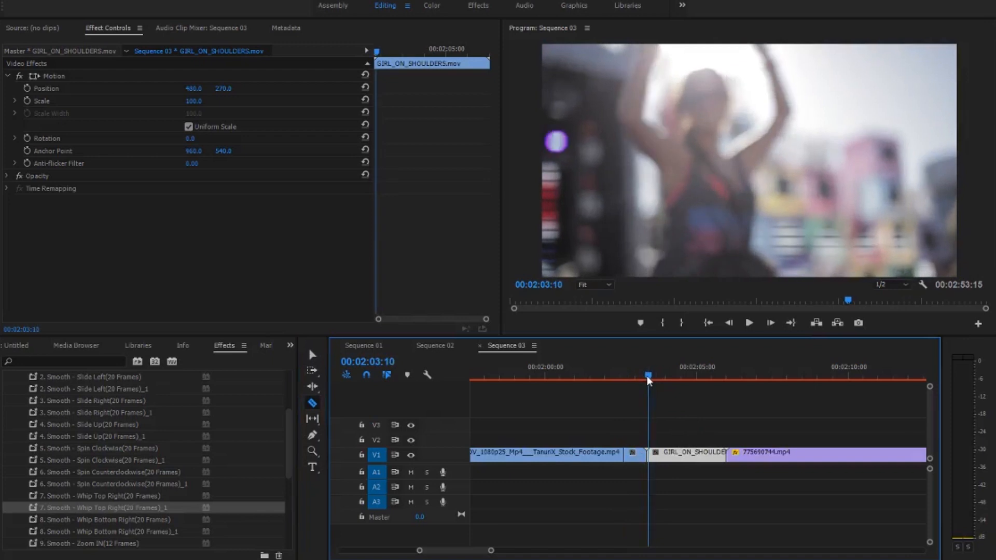
- Split the GIRL_ON_SHOULDERS clip on V1 a short distance after its start
key(Right)
key(Right)
key(Right)
key(Right)
key(Right)
key(Right)
key(Right)
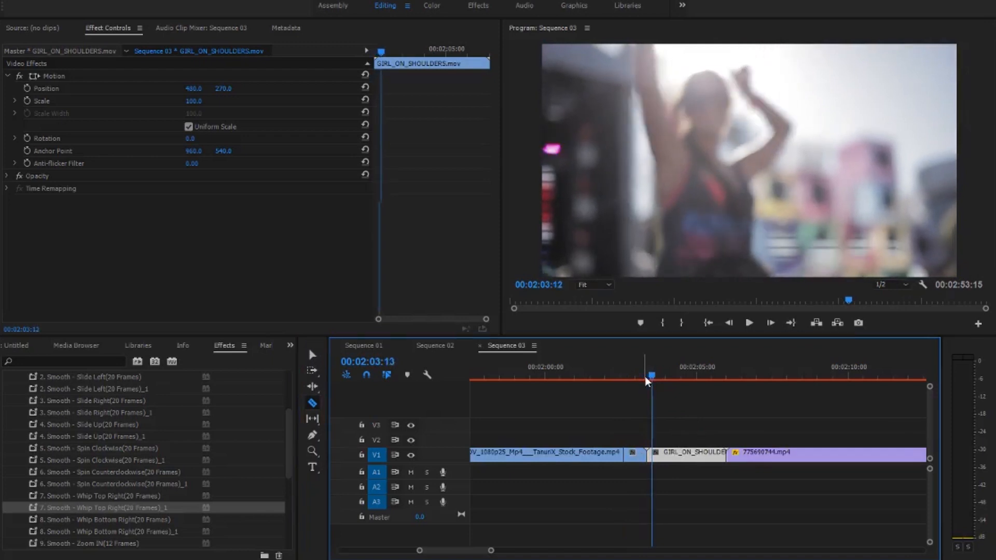
key(Right)
key(Right)
key(Right)
key(Right)
key(Right)
key(Right)
key(Right)
key(Right)
key(Right)
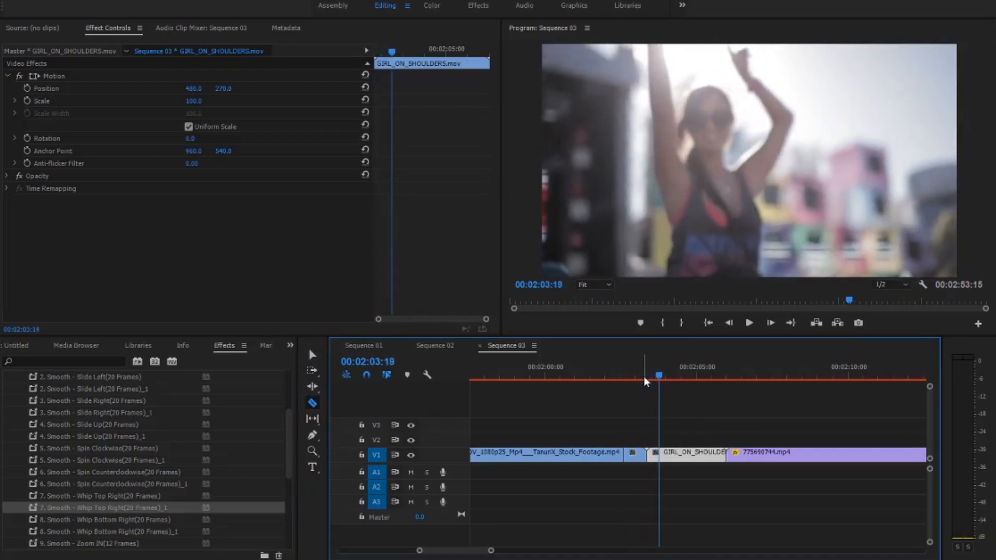
key(ctrl+k)
- Select the Cross Spin OUT preset and play back the sequence from 00:02:05:10 to preview the transition
scroll(166, 490, down, 3)
click(125, 469)
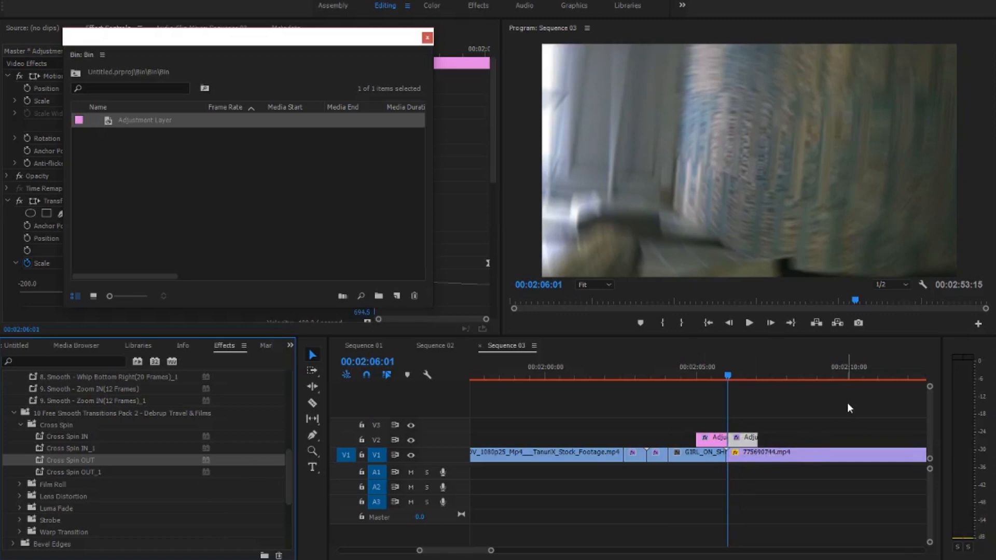
click(710, 373)
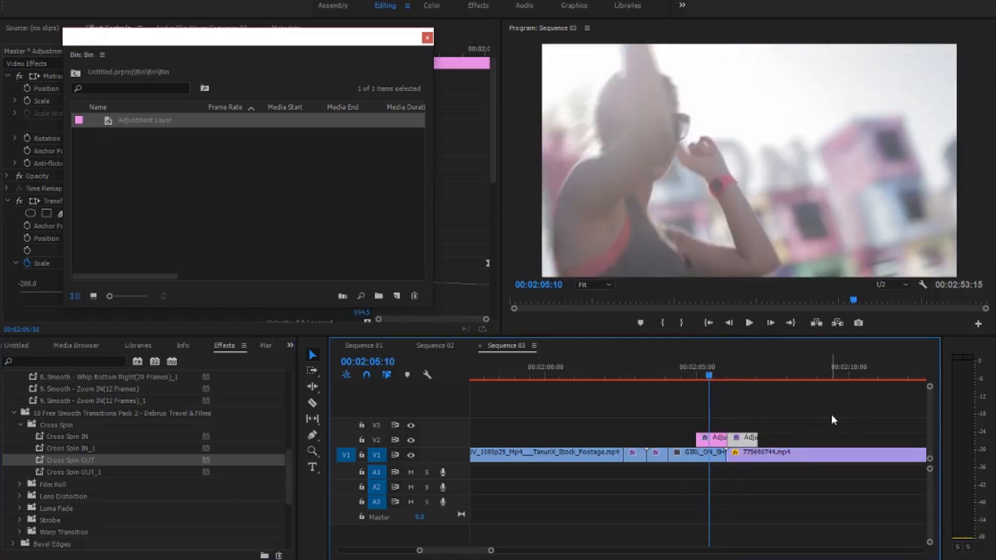
key(space)
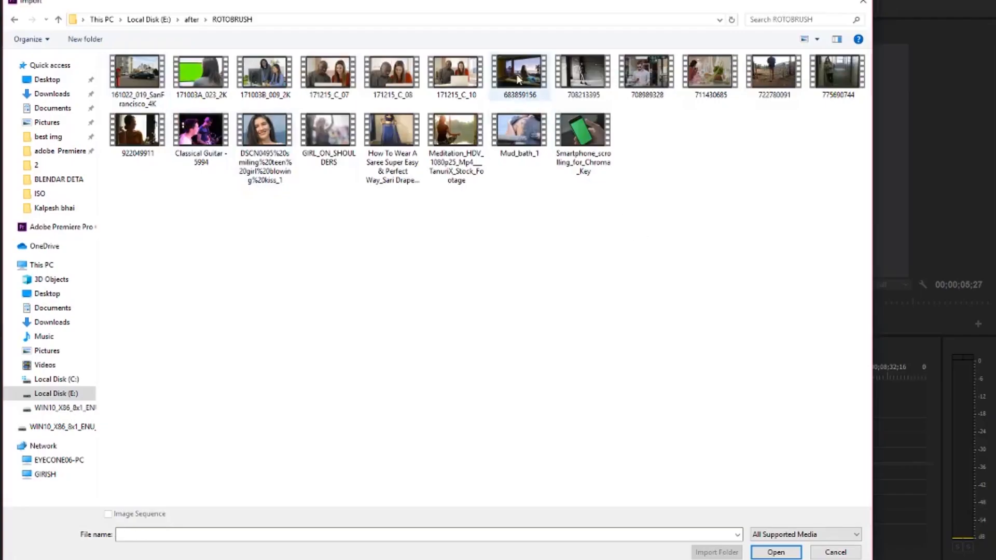
- Import the videos 683859156, 708213395, 722780091, Classical Guitar - 5994 and the DSCN0495 smiling girl clip from the ROTOBRUSH folder
click(518, 79)
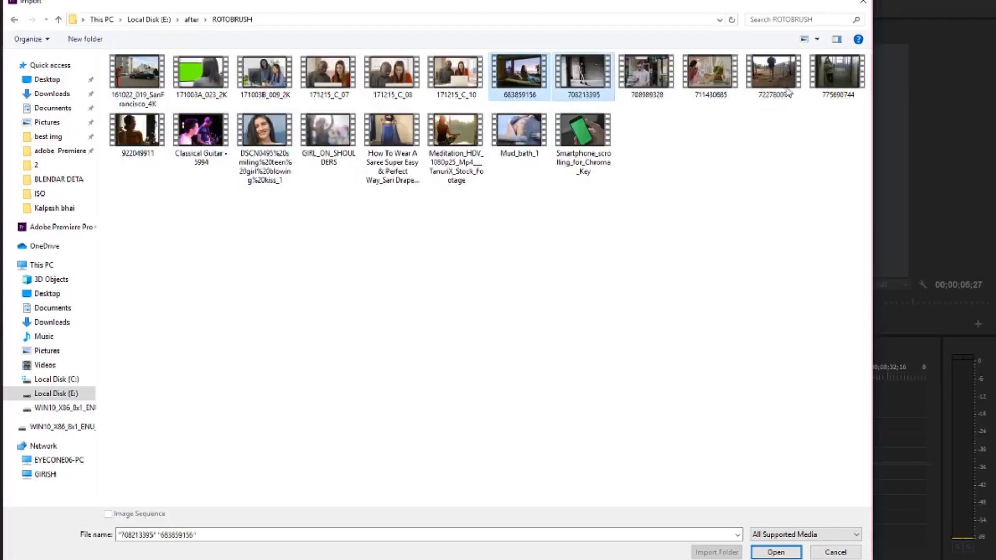
ctrl+click(774, 72)
ctrl+click(266, 143)
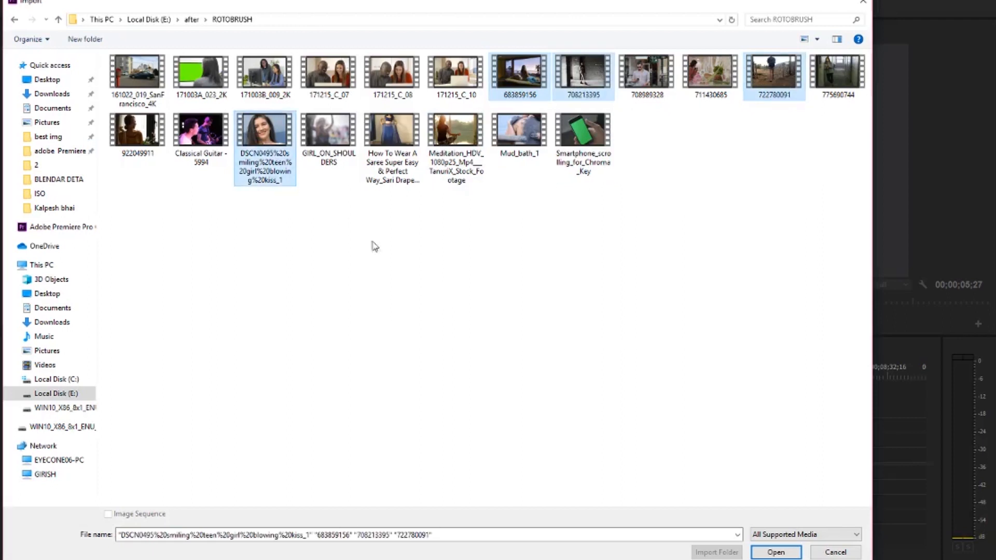
ctrl+click(201, 132)
click(763, 553)
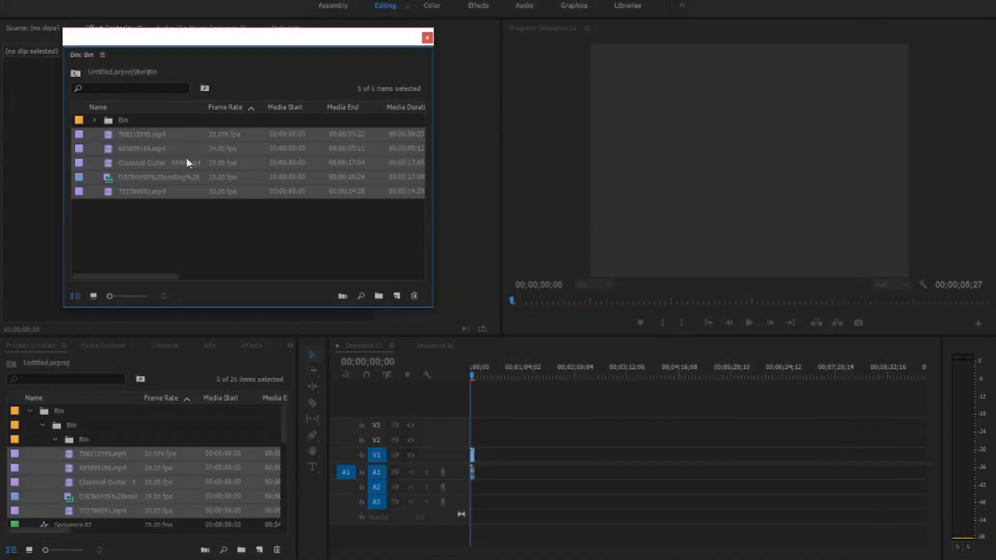
- Add the five imported clips to Sequence 01 and delete the short older clip at the start of its timeline
drag(211, 191, 536, 470)
key(z)
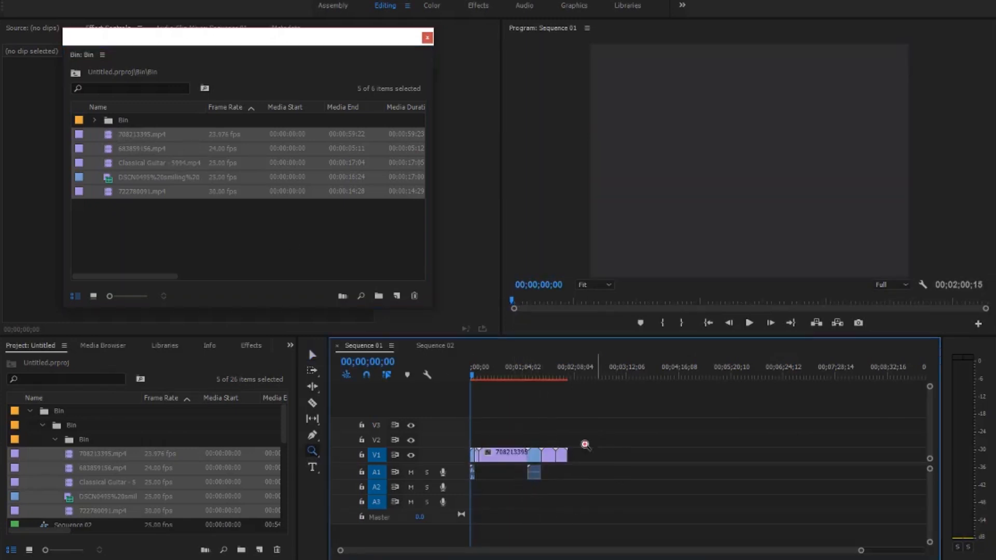
click(527, 403)
click(312, 355)
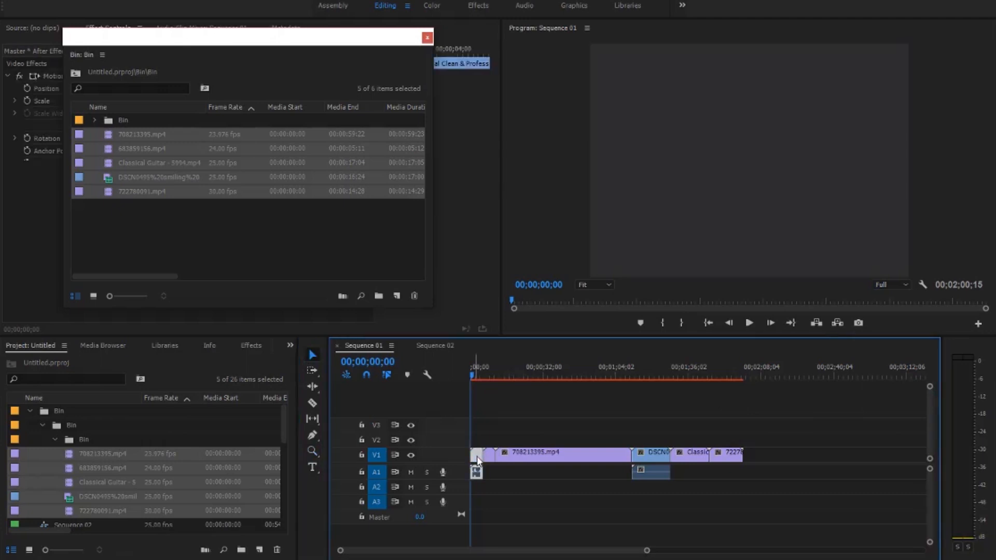
key(Delete)
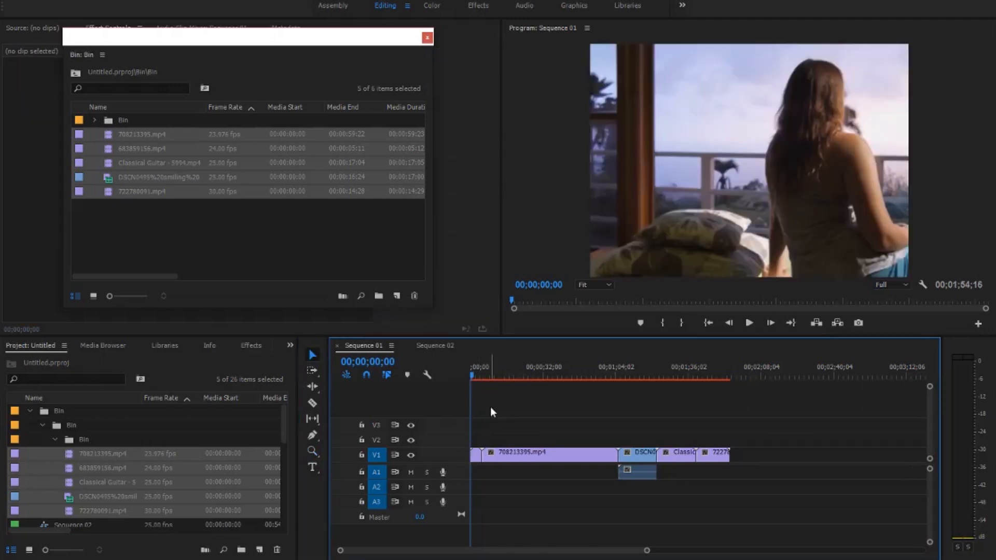
- Create a new sequence in the project
drag(496, 375, 699, 404)
click(261, 550)
click(291, 415)
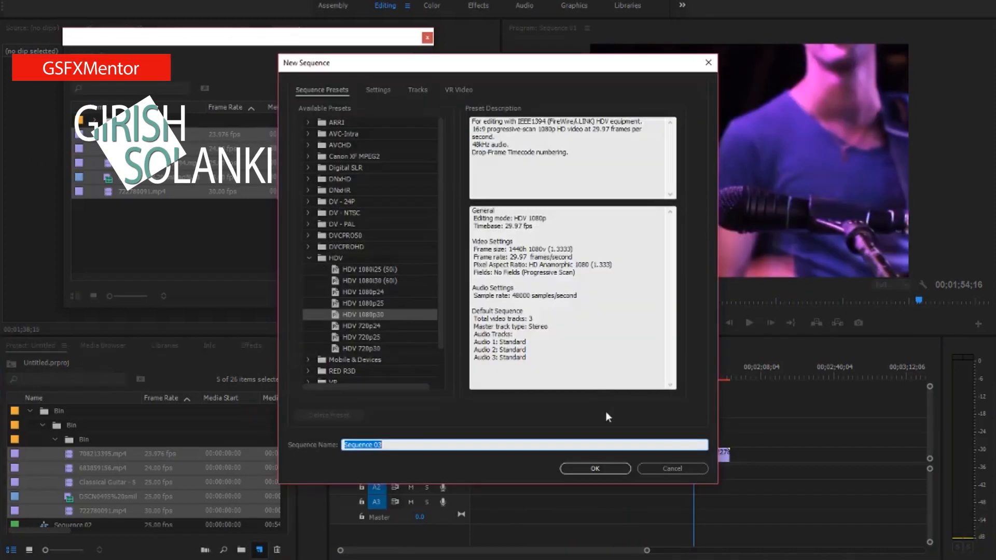
click(595, 468)
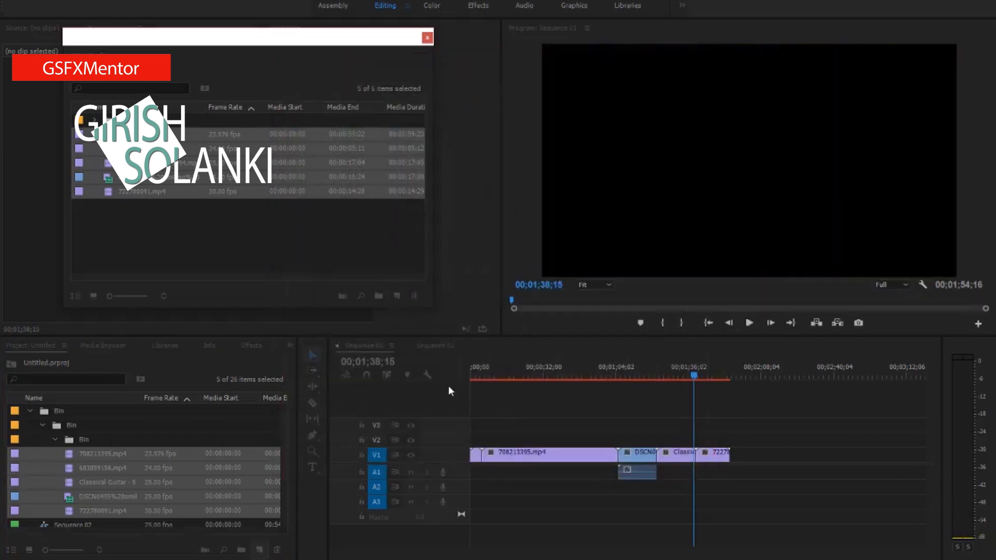
- Place the five imported clips at the start of V1 in Sequence 03, changing the sequence settings to match the clip
click(142, 205)
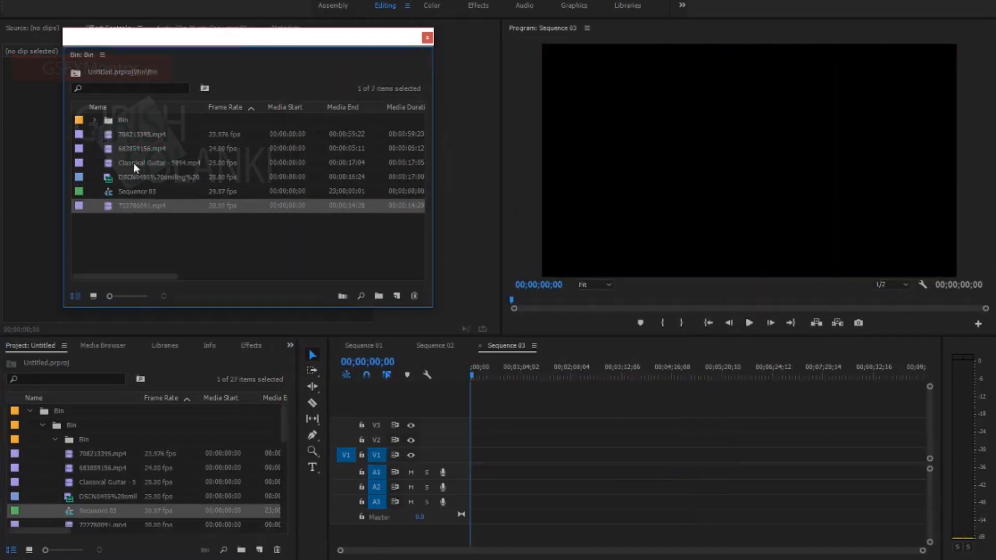
ctrl+click(133, 163)
ctrl+click(134, 148)
ctrl+click(135, 134)
ctrl+click(122, 176)
drag(121, 177, 499, 473)
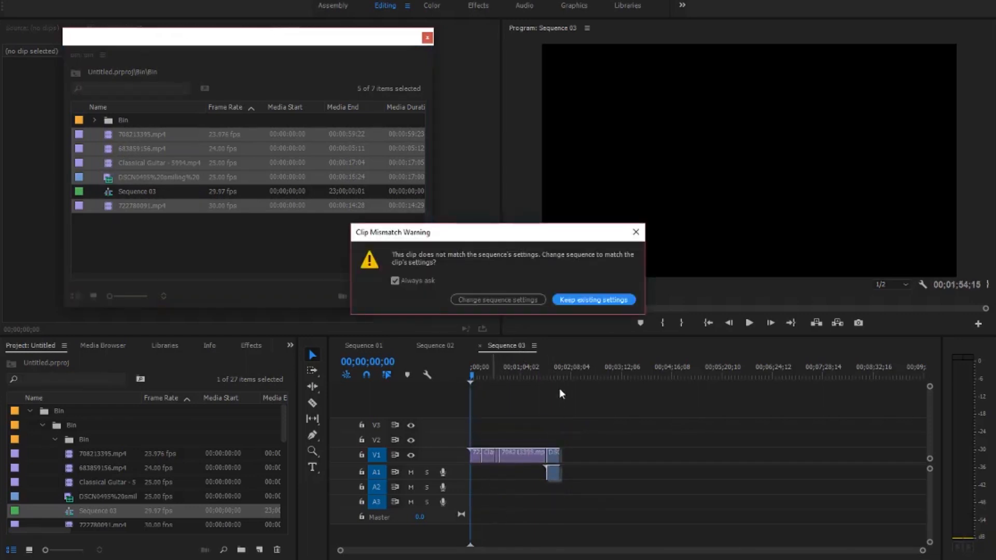
click(502, 301)
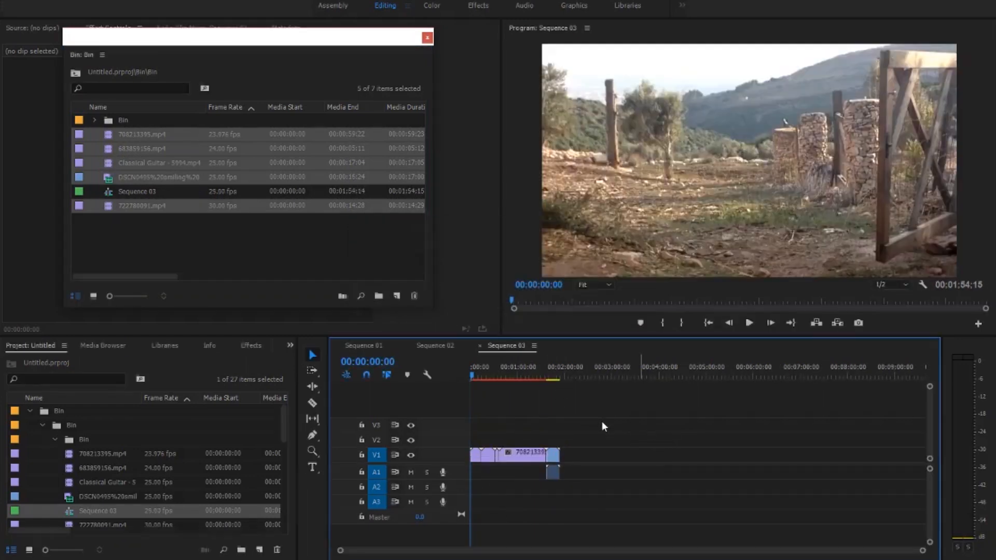
- Unlink the DSCN0495 clip at the end of Sequence 03 and delete its audio from A1
right_click(554, 476)
click(586, 183)
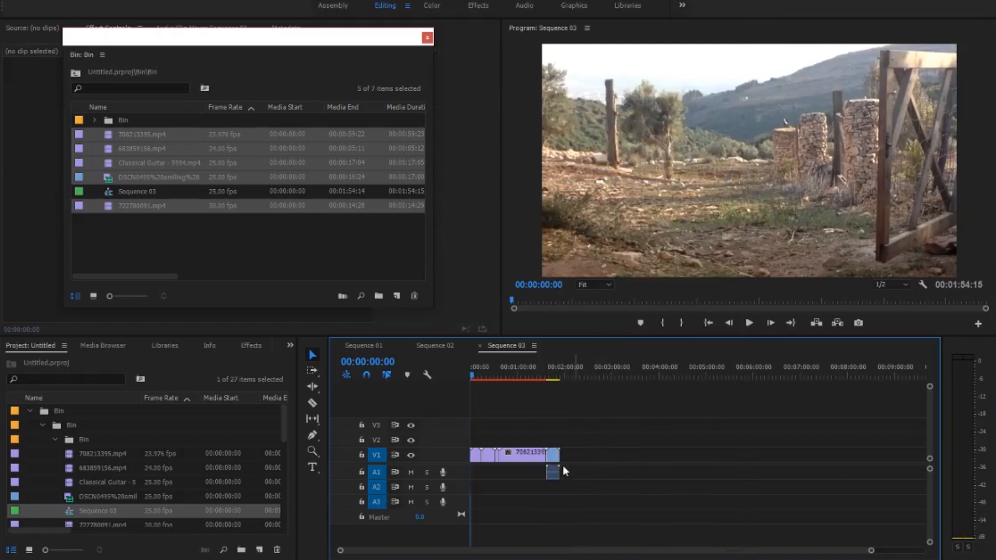
key(Delete)
drag(476, 375, 556, 392)
key(z)
drag(553, 453, 413, 505)
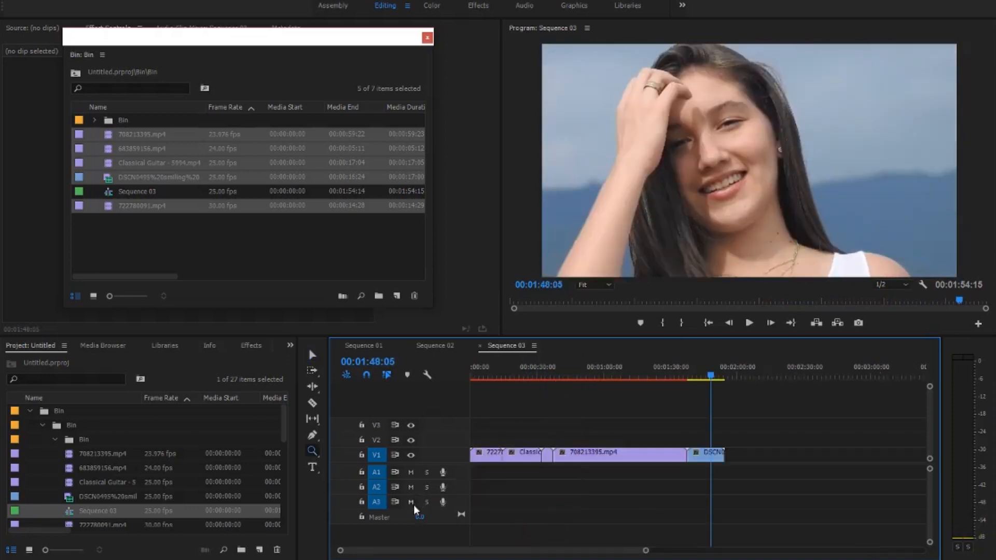
drag(494, 374, 481, 373)
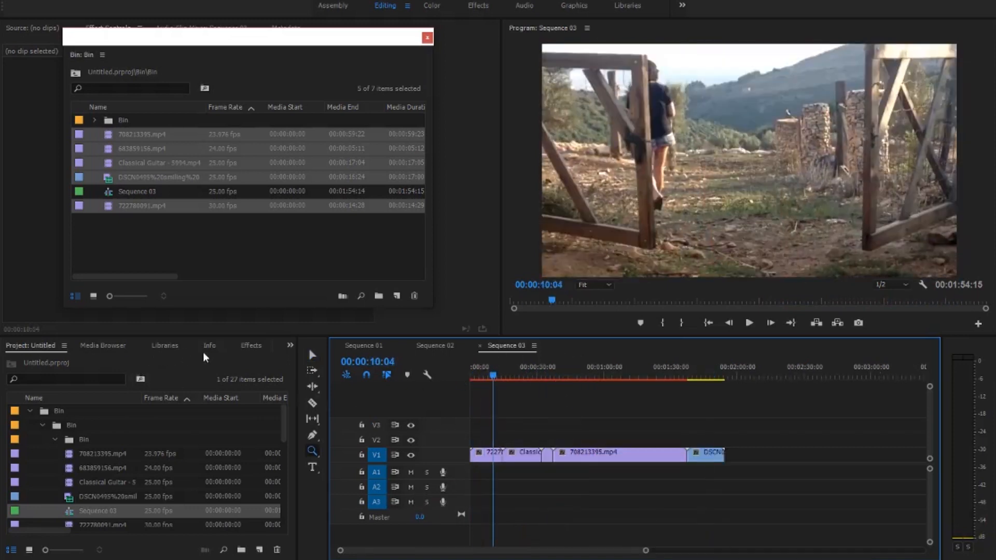
- Expand the Presets bin in the effects list and open the preset import dialog for it
click(251, 345)
click(26, 376)
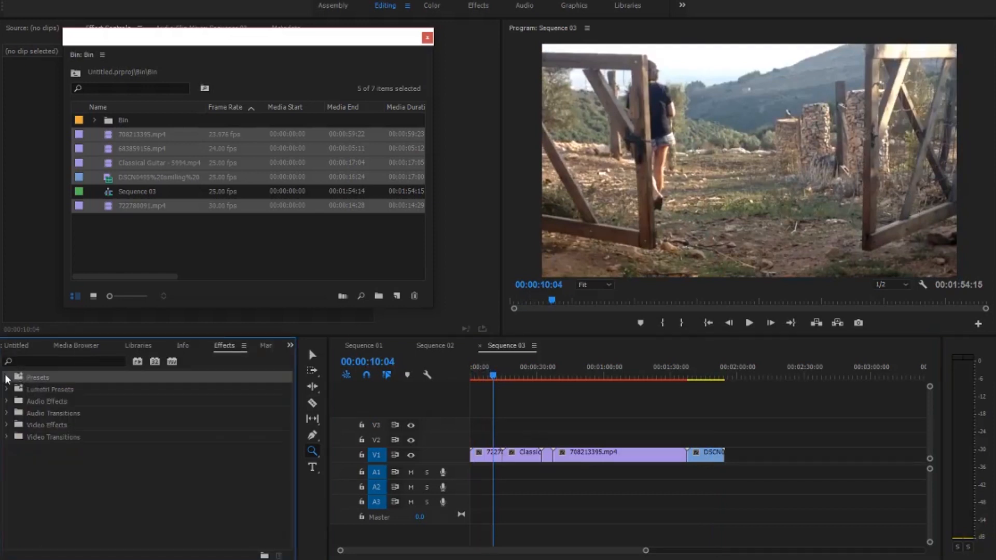
click(7, 378)
right_click(49, 375)
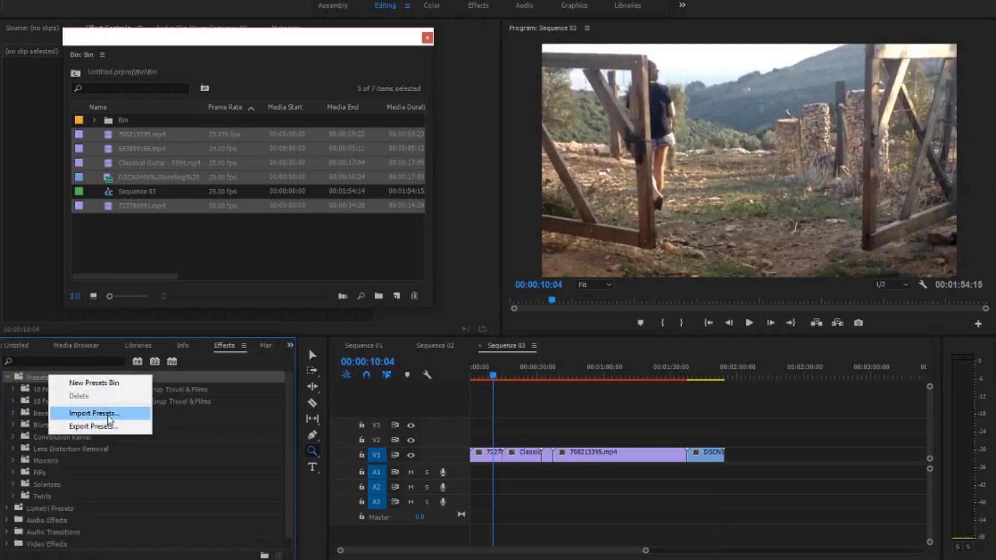
click(77, 414)
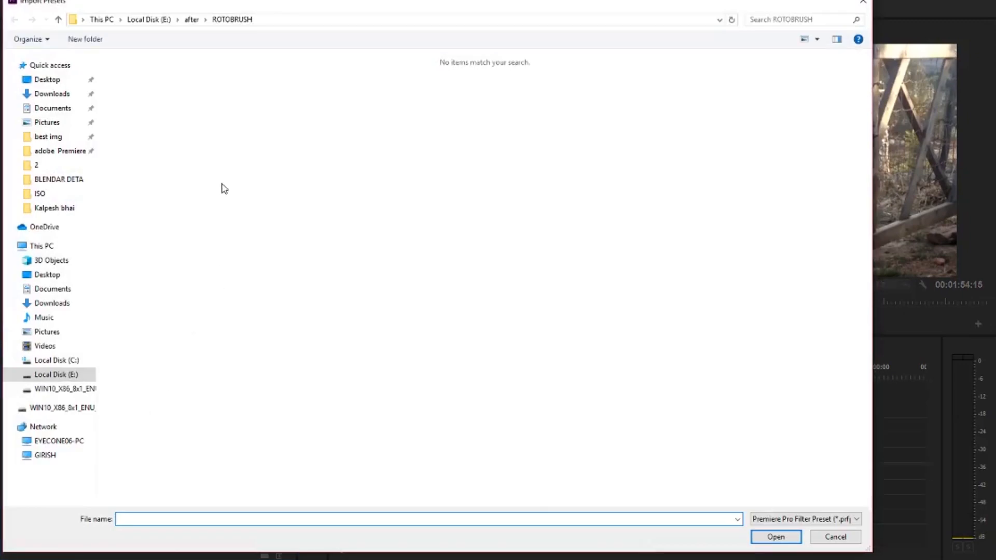
- Import the preset file 10 Free Smooth Transition Pack 1 from the gsfx\premier folder on Local Disk (E:)
click(191, 21)
click(142, 23)
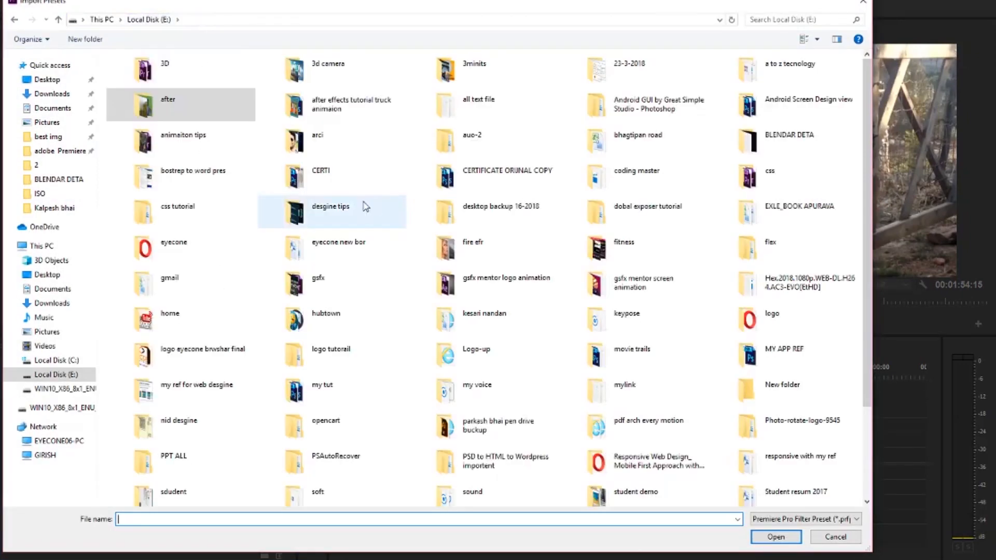
double_click(319, 264)
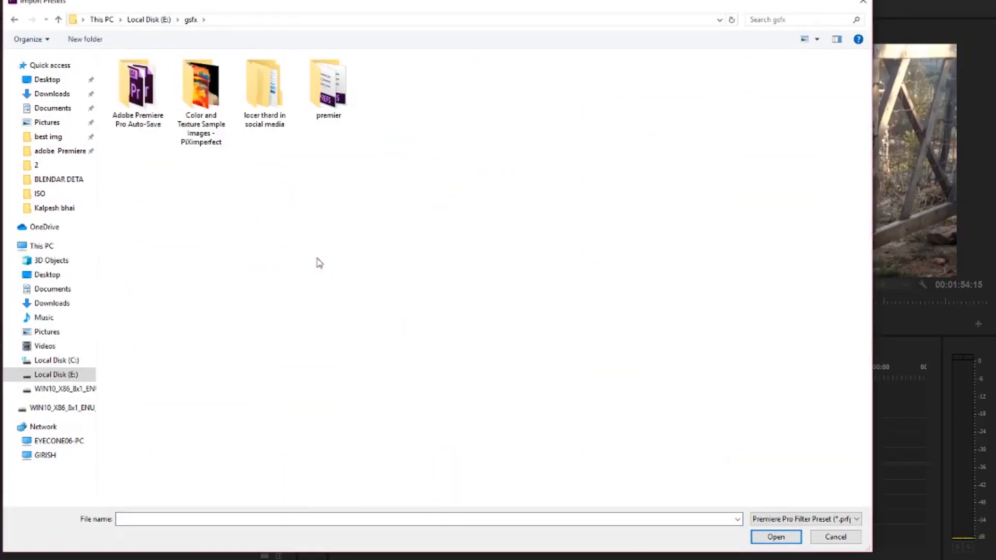
double_click(340, 129)
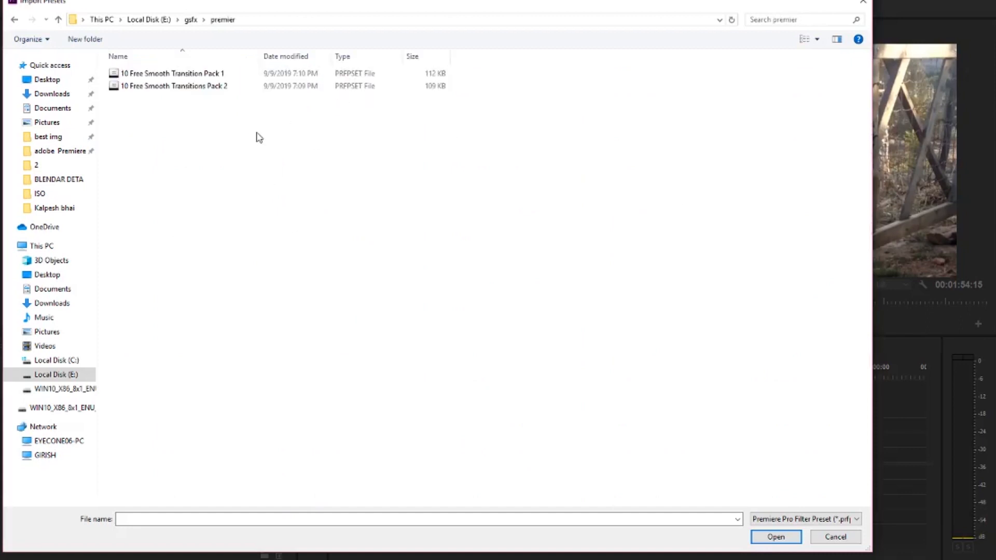
click(191, 73)
click(194, 86)
click(204, 75)
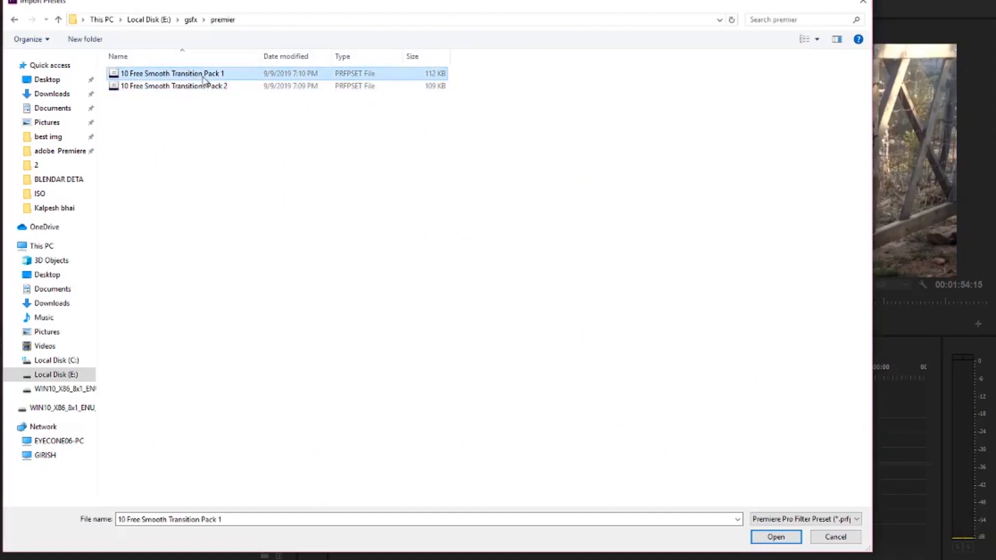
click(776, 537)
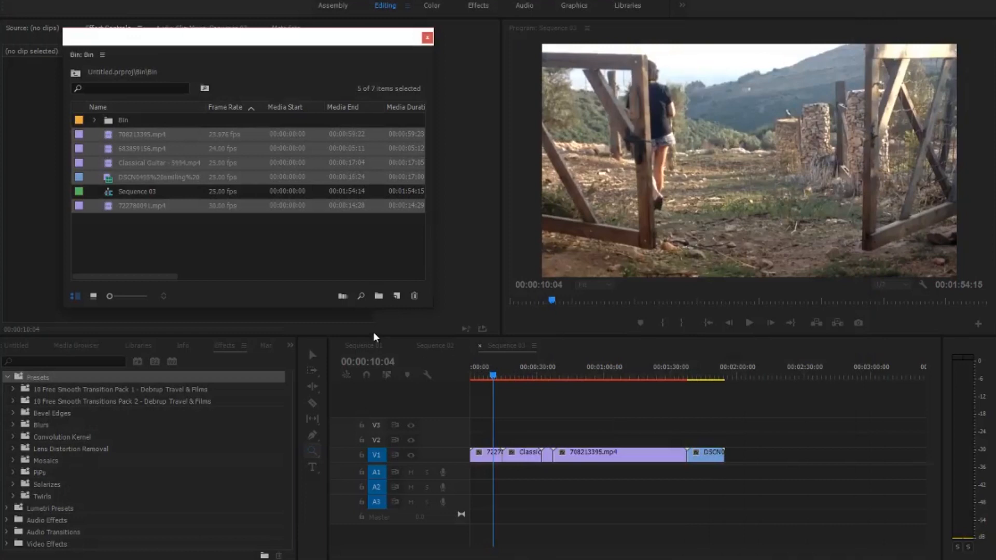
- Import the preset file 10 Free Smooth Transitions Pack 2 from the same folder
click(87, 391)
right_click(40, 377)
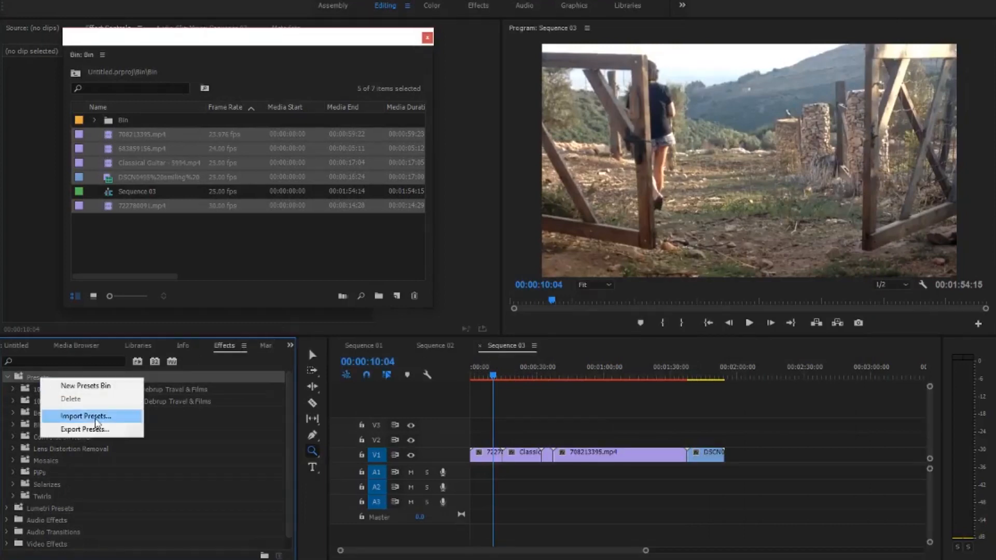
click(86, 416)
click(156, 92)
click(774, 537)
- Expand the 10 Free Smooth Transition Pack 1 bin and select the 1. Smooth - Slide Down(20 Frames) preset
click(67, 398)
click(68, 389)
click(12, 389)
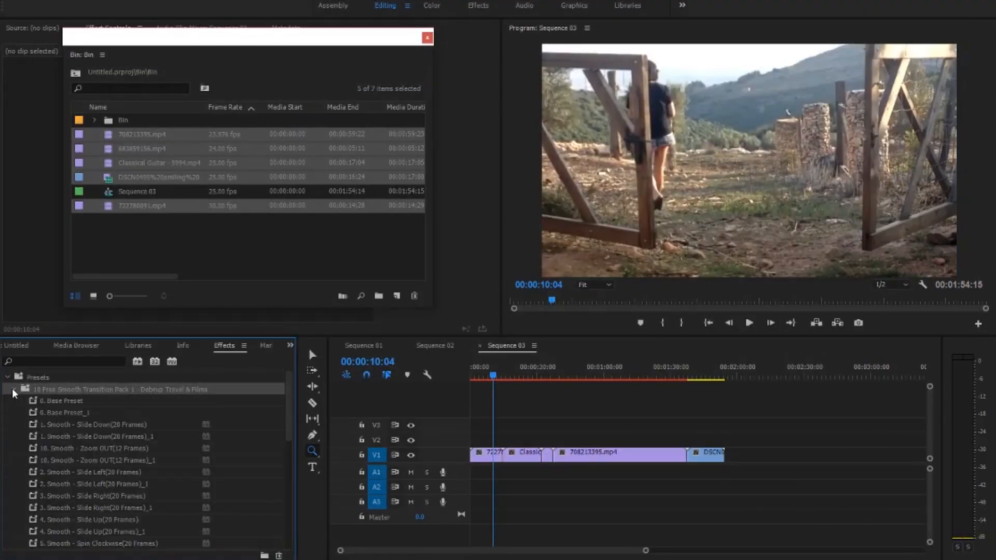
click(61, 402)
click(70, 413)
click(108, 426)
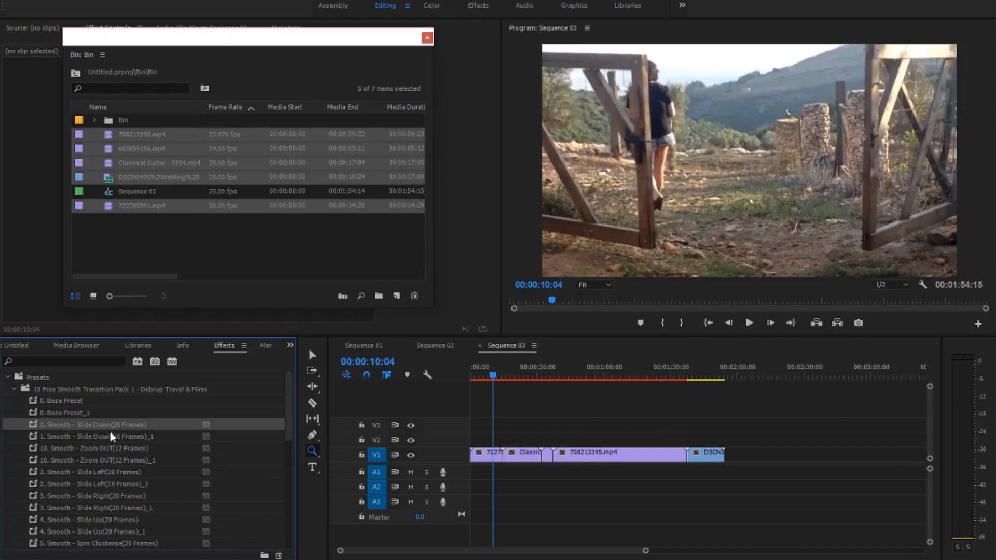
- Split the 722780091.mp4 clip at 00:00:14:14, just before its cut to the Classical Guitar clip
drag(482, 442, 543, 484)
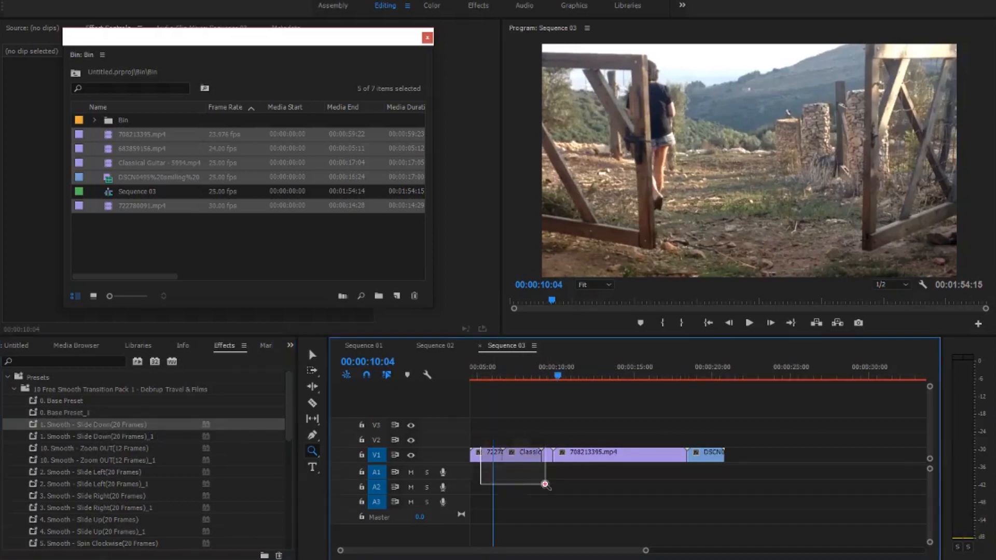
drag(527, 442, 740, 508)
drag(546, 377, 695, 387)
key(Left)
key(Left)
key(Left)
key(Left)
key(Left)
key(Left)
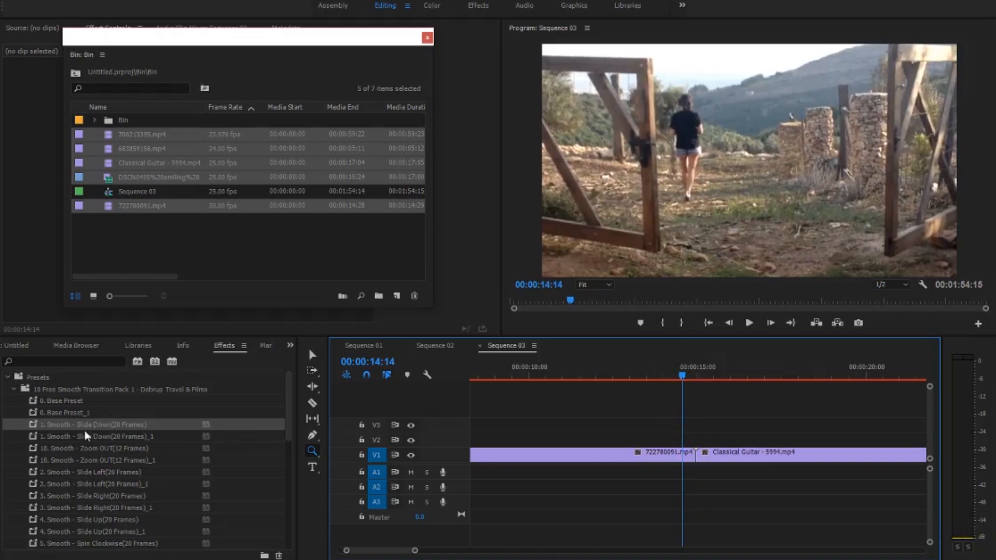
click(312, 403)
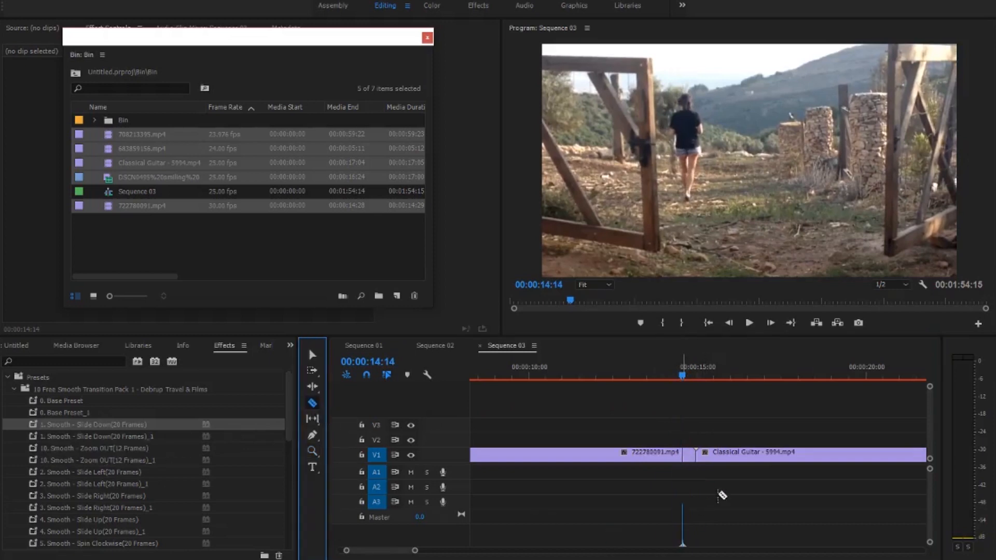
- Split the Classical Guitar clip at 00:00:15:17, shortly after its cut from 722780091.mp4
drag(727, 381, 695, 383)
key(Right)
key(Right)
key(Right)
key(Right)
key(Right)
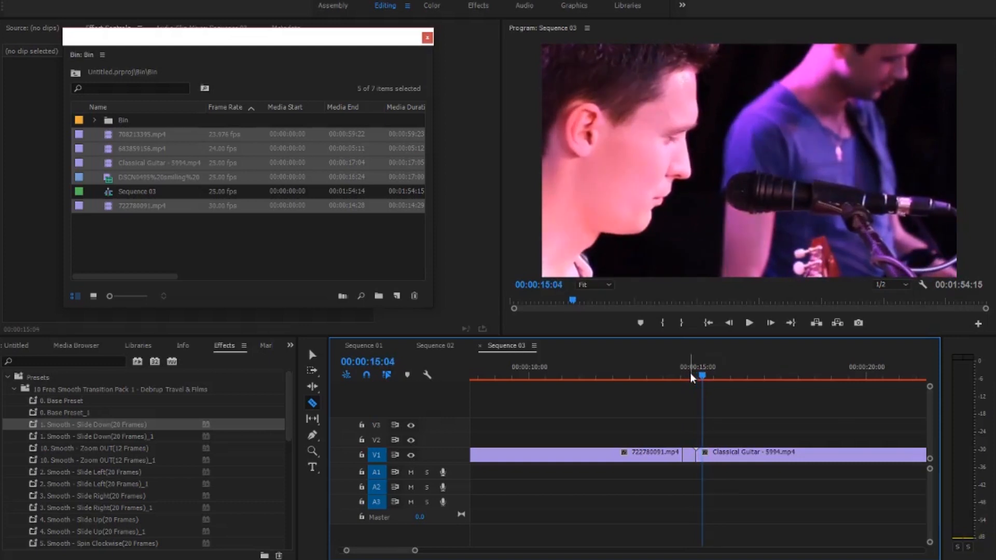
key(Right)
key(Right)
key(Right)
key(Right)
key(Right)
key(Right)
key(Right)
key(Right)
key(Right)
key(Right)
key(Right)
key(Right)
key(Right)
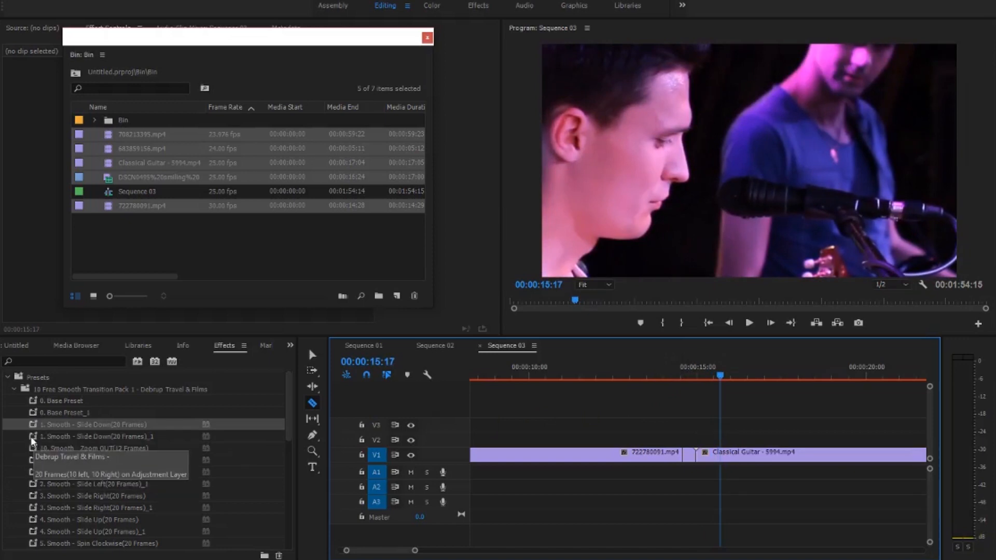
drag(30, 437, 473, 490)
drag(331, 483, 287, 456)
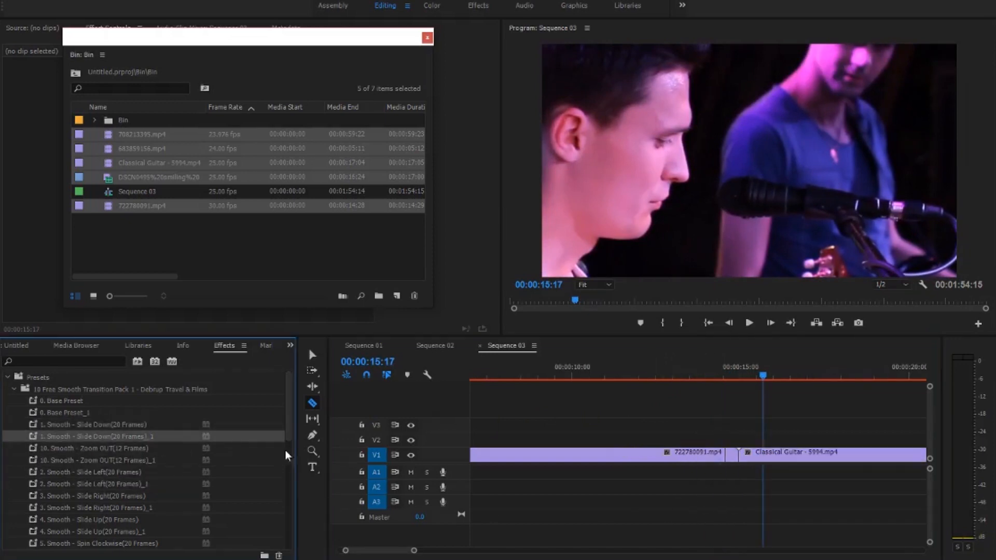
click(444, 515)
- Apply 1. Smooth - Slide Down(20 Frames)_1 to the short Classical Guitar segment and 1. Smooth - Slide Down(20 Frames) to the short 722780091.mp4 segment
drag(37, 439, 751, 455)
click(54, 426)
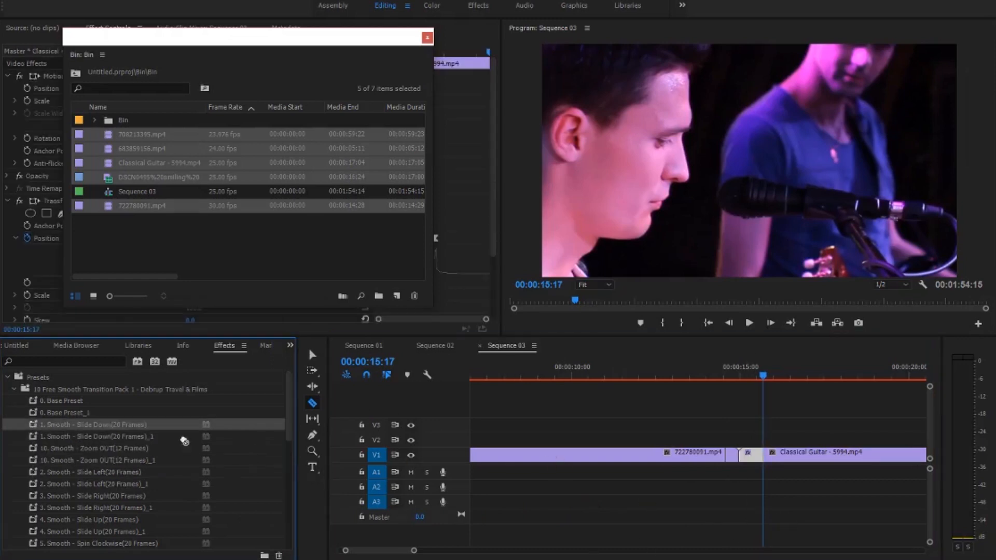
- Play back the Slide Down transition from 00:00:14:11 and undo the last preset application
mouse_move(726, 379)
mouse_down()
mouse_move(744, 372)
mouse_move(736, 374)
mouse_up()
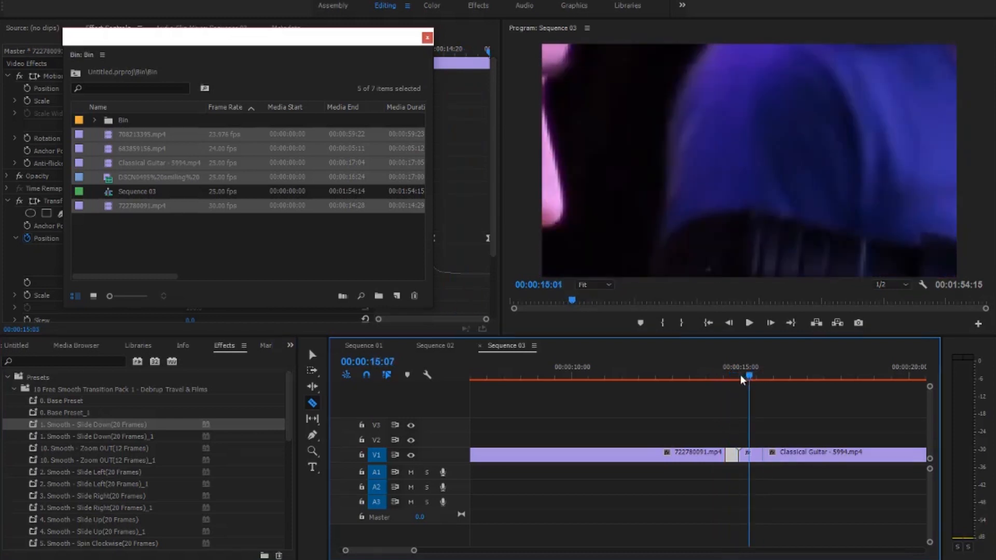
click(723, 375)
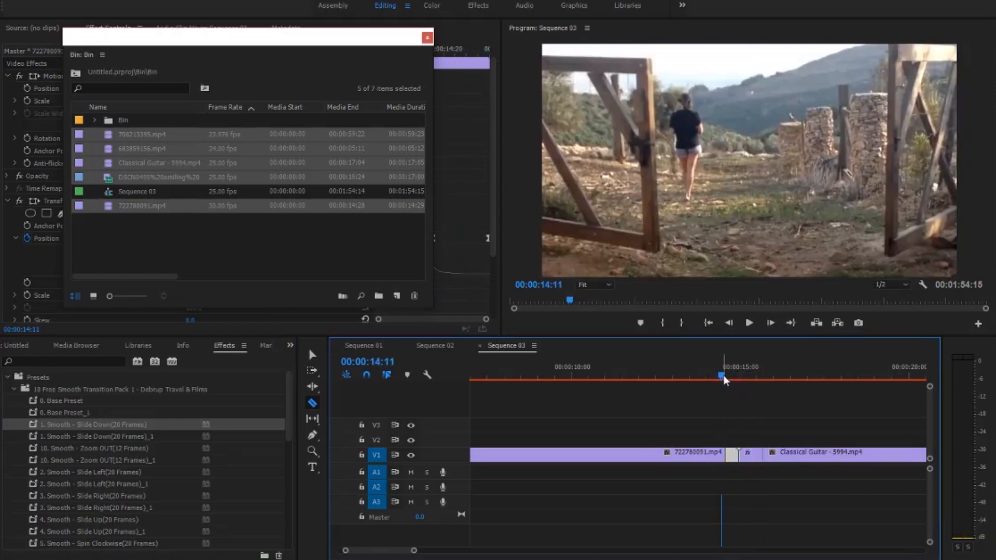
key(space)
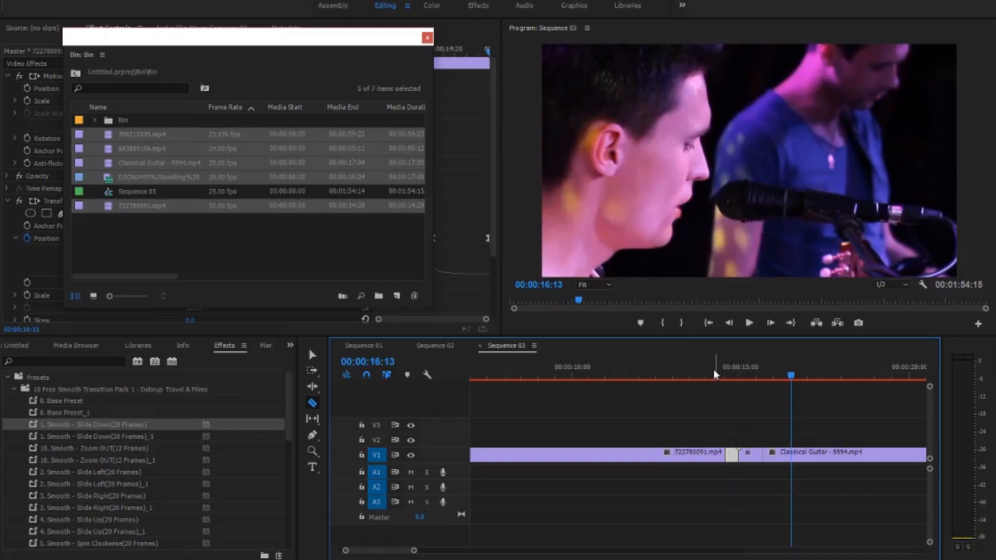
key(space)
key(ctrl+z)
- Place the playhead at 00:00:32:03, on the cut between the Classical Guitar clip and 683859156.mp4
drag(414, 550, 532, 551)
click(630, 438)
mouse_move(608, 379)
mouse_down()
mouse_move(659, 375)
mouse_move(623, 379)
mouse_up()
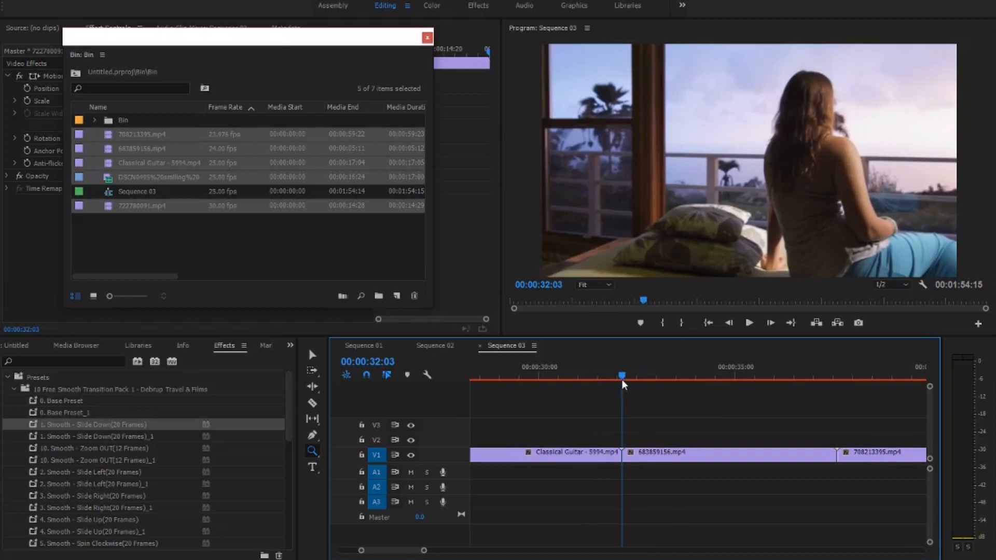
key(v)
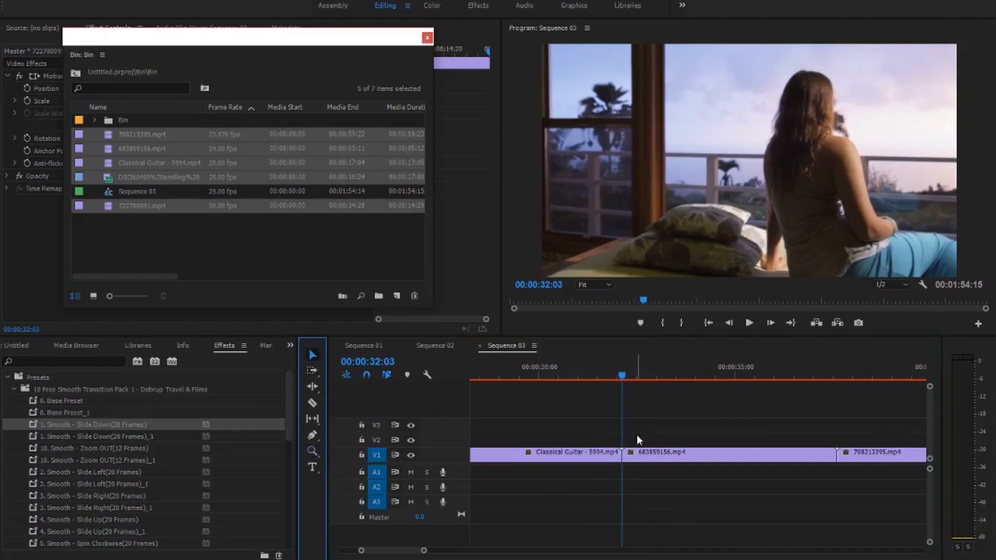
click(621, 375)
key(Left)
key(Left)
key(Left)
key(Left)
key(Left)
key(Left)
key(Left)
key(Left)
key(Left)
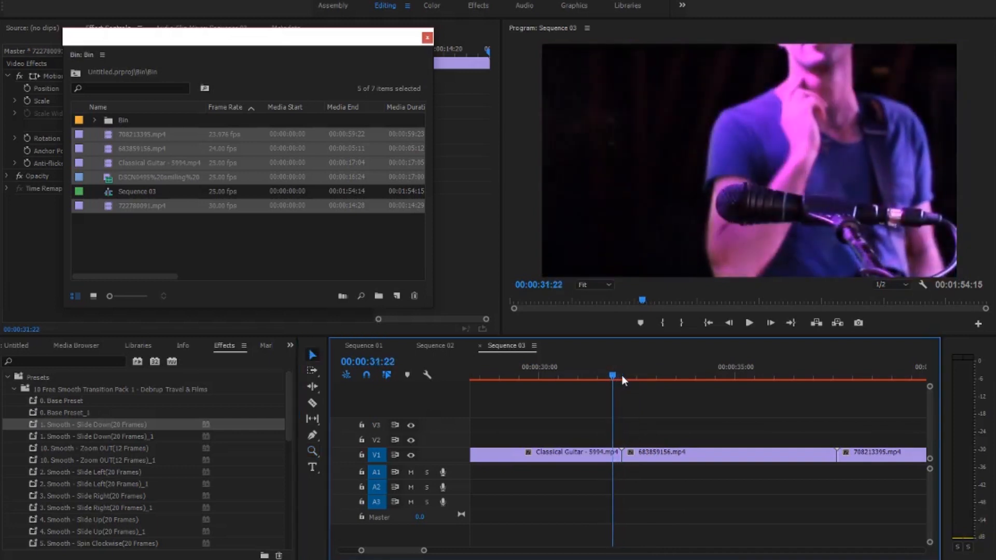
key(Left)
key(Left)
key(Left)
key(Left)
key(Left)
key(Left)
key(Left)
key(Left)
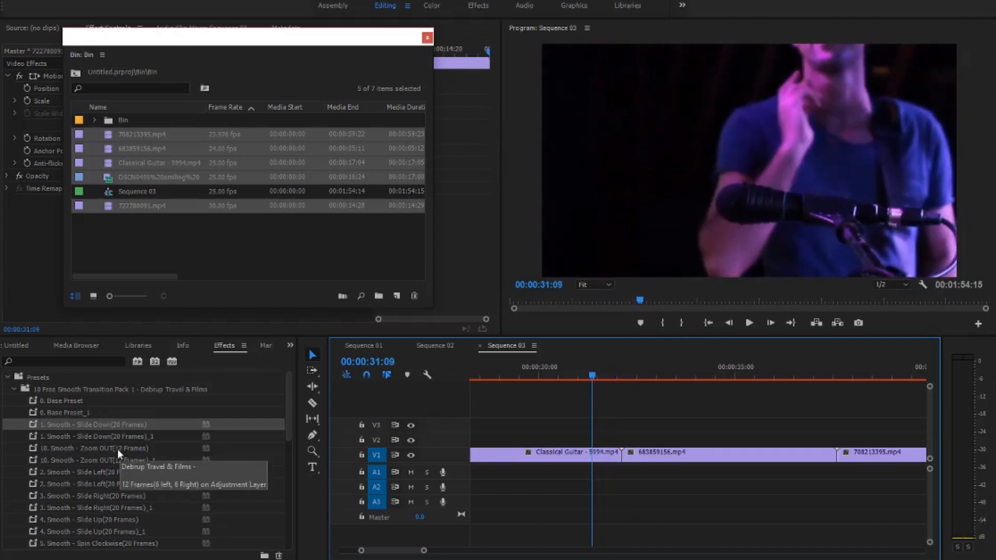
- Split the Classical Guitar clip about 12 frames before its cut to 683859156.mp4
drag(630, 374, 624, 371)
key(Left)
key(Left)
key(Left)
key(Left)
key(Left)
key(Left)
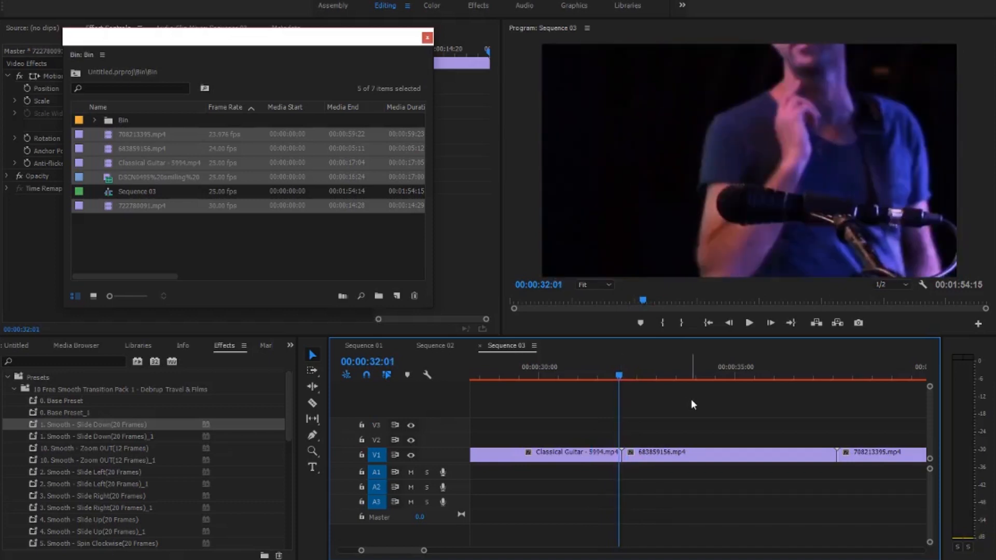
key(Left)
key(Left)
key(Left)
key(Left)
key(Left)
key(Left)
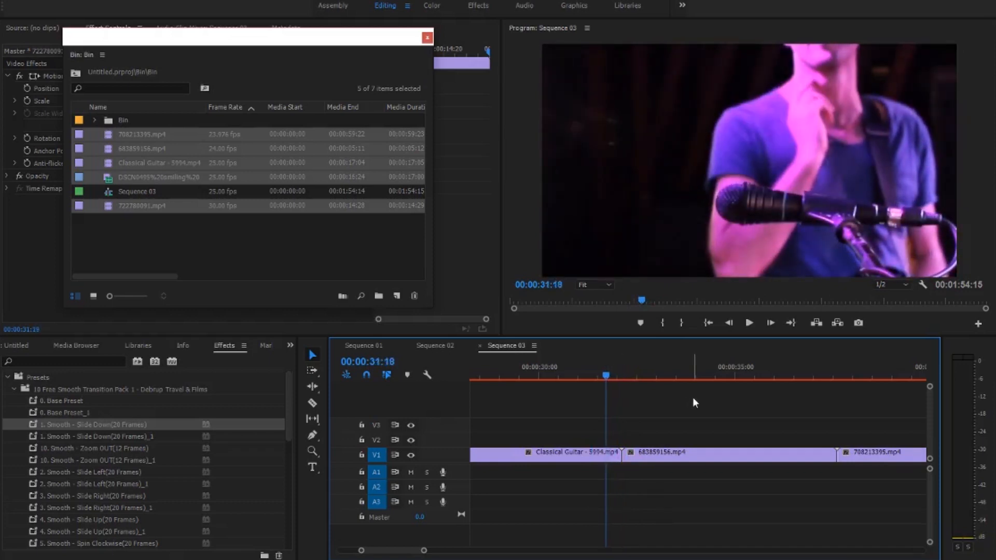
click(313, 403)
click(604, 456)
- Place the playhead at 00:00:32:15 and apply 10. Smooth - Zoom OUT(12 Frames) to the short Classical Guitar segment before the cut
drag(628, 370, 622, 375)
key(Right)
key(Right)
key(Right)
key(Right)
key(Right)
key(Right)
key(Right)
key(Right)
key(Right)
key(Right)
key(Right)
key(Right)
click(34, 449)
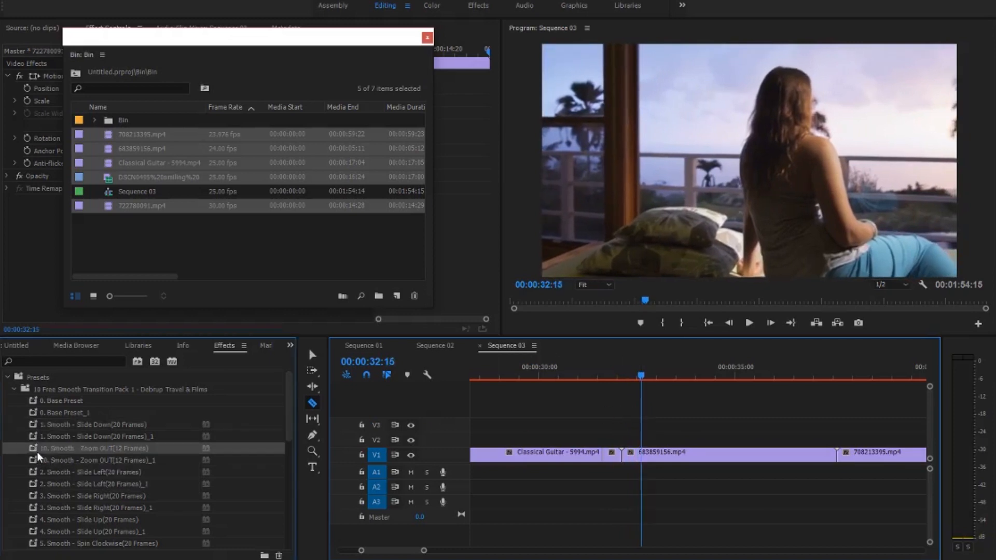
- Split 683859156.mp4 at 00:00:32:15 and apply 10. Smooth - Zoom OUT(12 Frames)_1 to its short first segment
drag(36, 462, 606, 537)
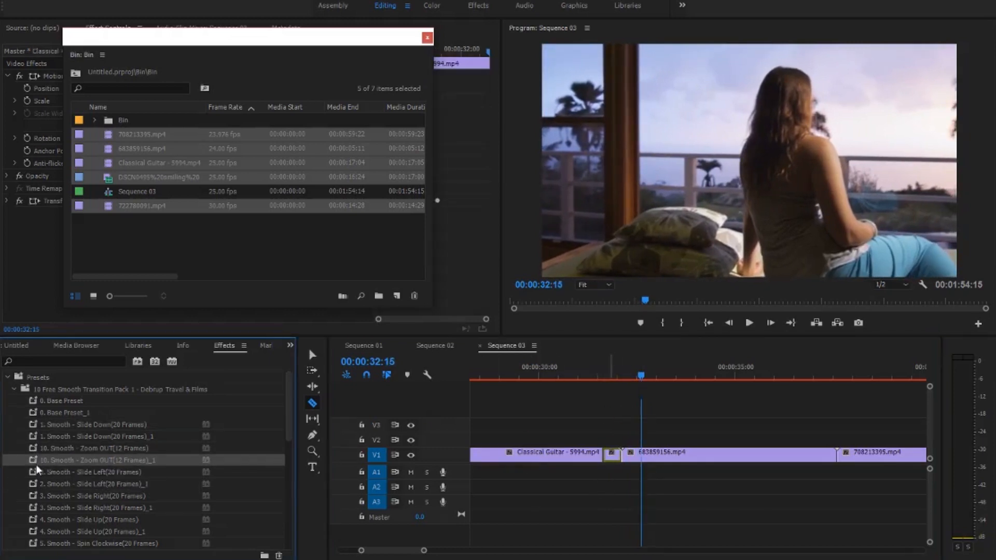
drag(632, 455, 634, 456)
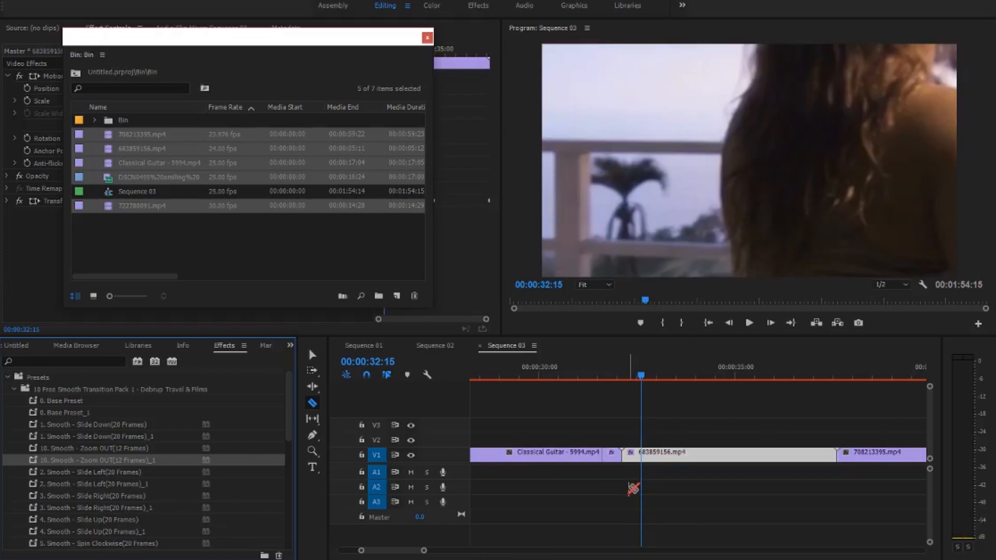
key(ctrl+z)
click(642, 455)
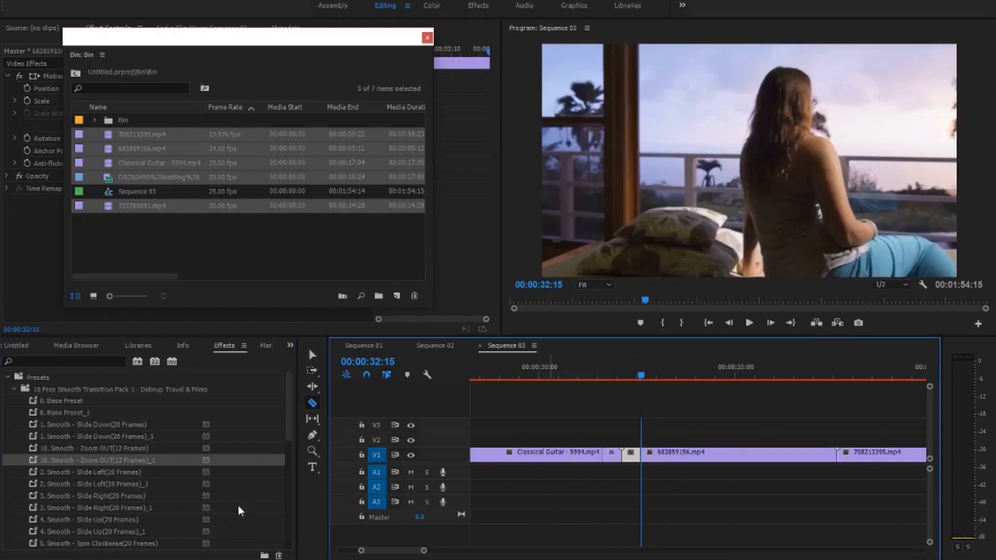
- Play back the Zoom OUT transition between the Classical Guitar clip and 683859156.mp4 and check the frames at the cut
drag(644, 370, 606, 368)
key(space)
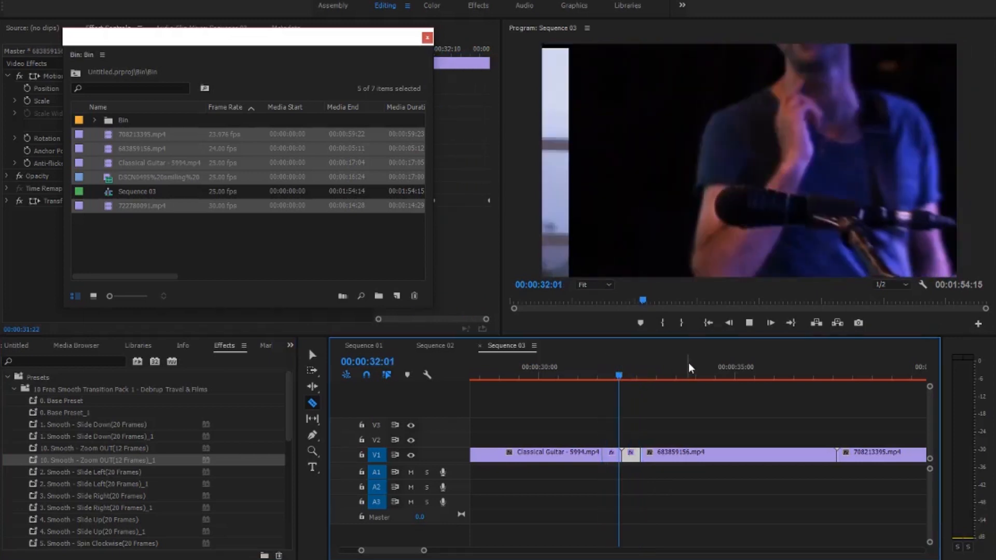
click(605, 374)
key(Down)
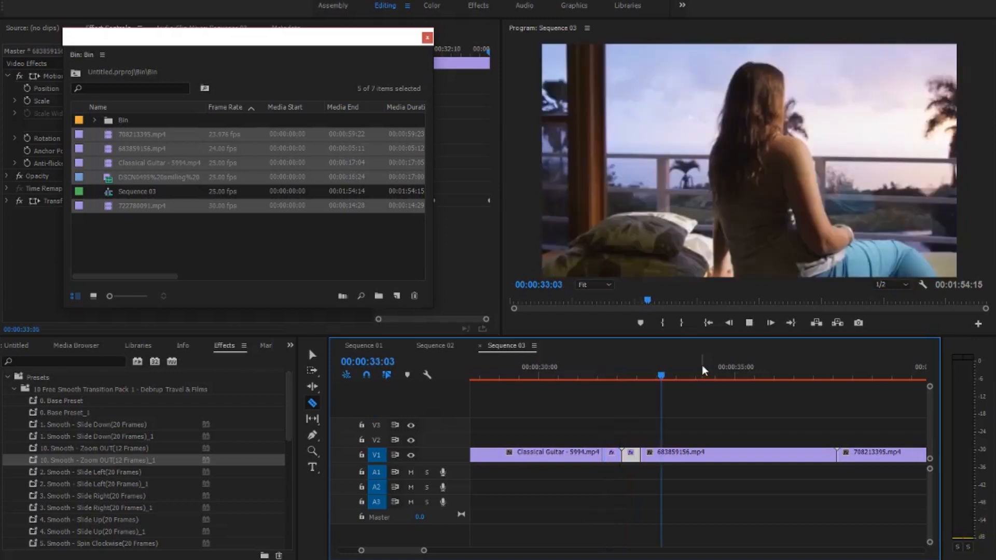
mouse_move(637, 377)
mouse_down()
mouse_move(603, 378)
mouse_move(624, 380)
mouse_up()
key(Right)
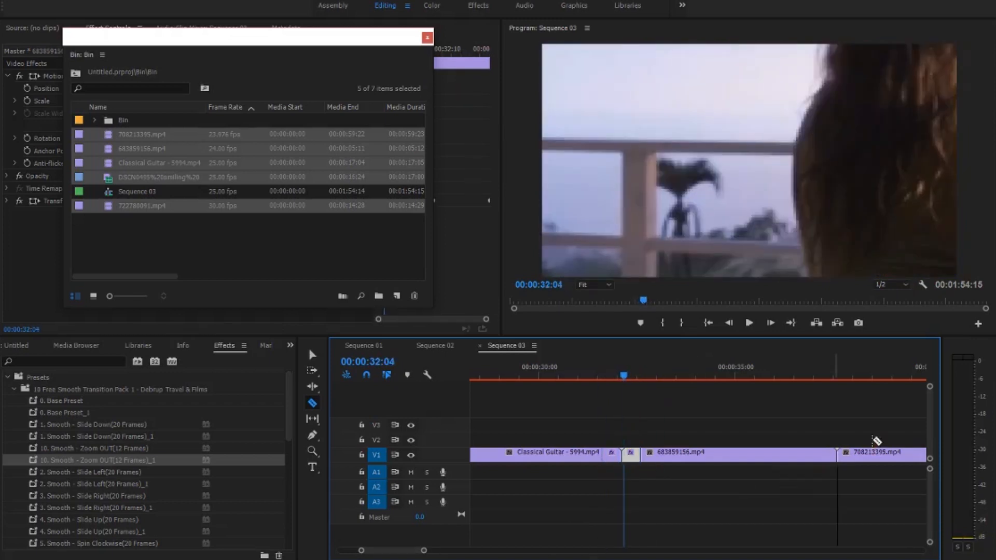
- Select the 2. Smooth - Slide Left(20 Frames) preset and place the playhead at 00:00:37:15, on the cut between 683859156.mp4 and 708213395.mp4
click(838, 447)
mouse_move(647, 373)
mouse_down()
mouse_move(677, 368)
mouse_move(628, 373)
mouse_up()
click(115, 473)
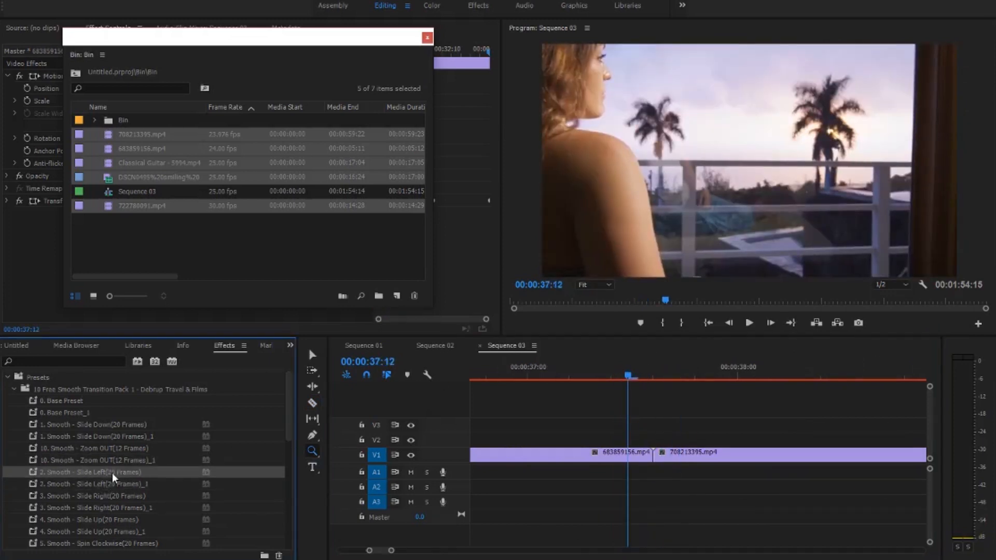
drag(645, 375, 655, 378)
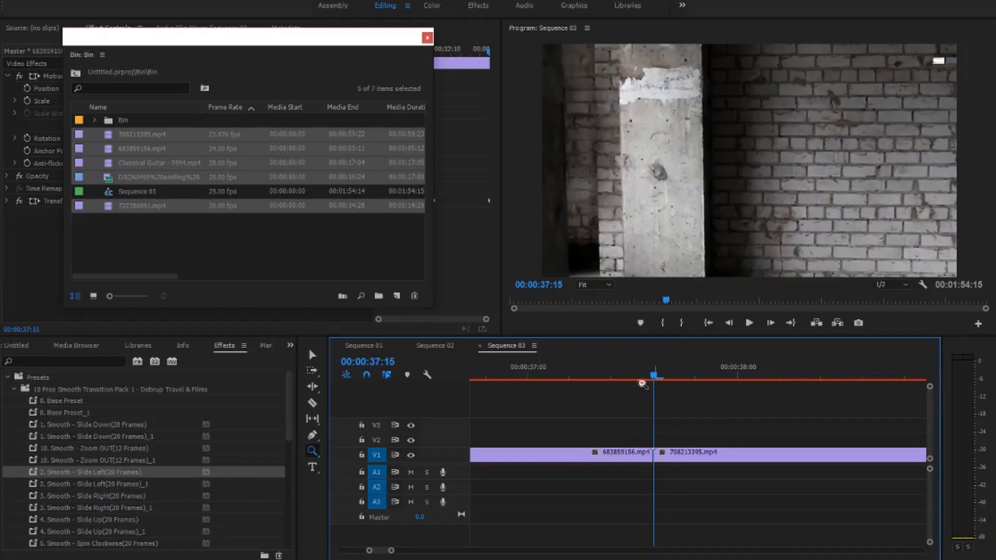
key(v)
click(655, 374)
- Split the 683859156.mp4 clip at 00:00:36:20, before its cut to 708213395.mp4
key(Left)
key(Left)
key(Left)
key(Left)
key(Left)
key(Left)
key(Left)
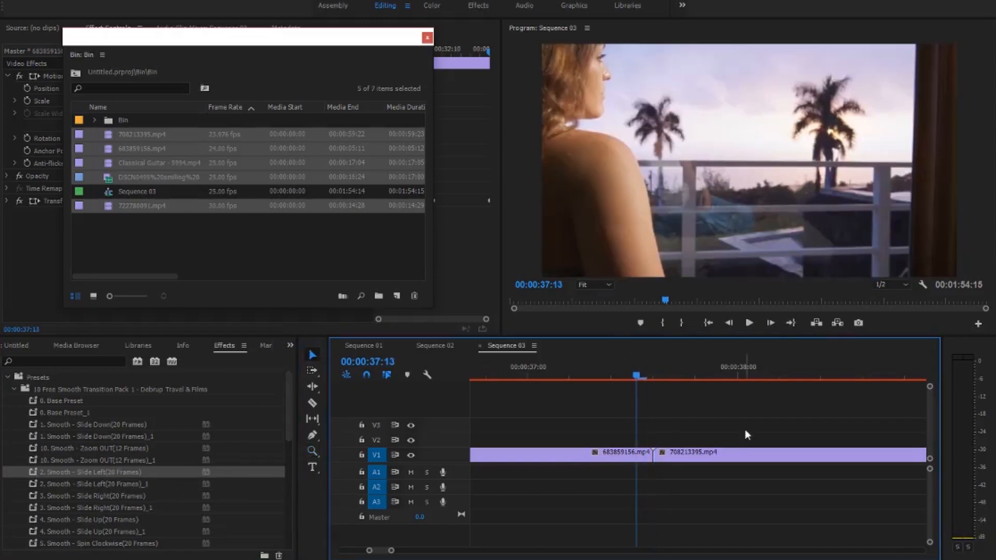
key(Left)
key(Left)
key(Left)
key(Left)
key(Left)
key(Left)
key(Left)
key(Left)
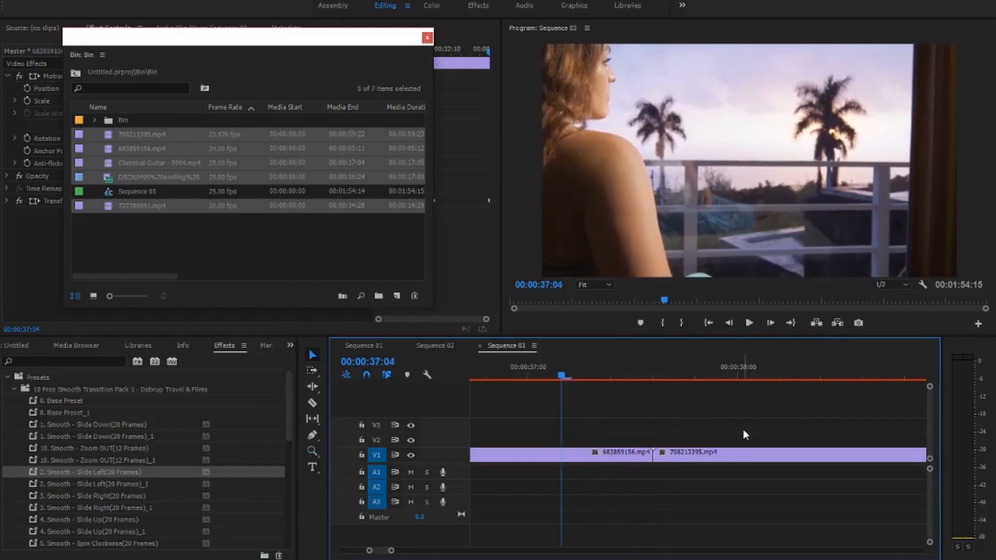
key(Left)
key(Left)
key(Left)
key(Left)
key(Left)
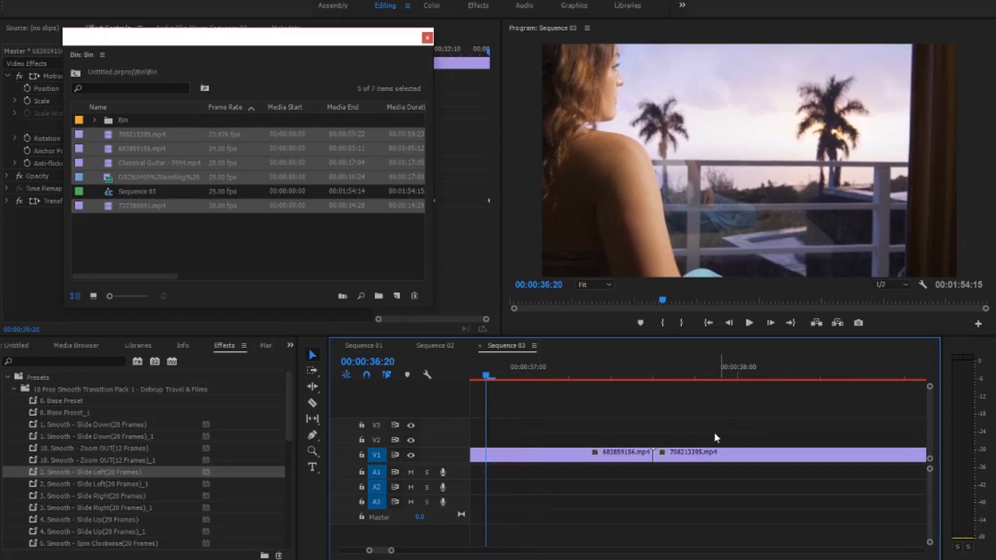
click(312, 404)
click(486, 454)
- Split the 708213395.mp4 clip at 00:00:38:07, shortly after its start
click(652, 374)
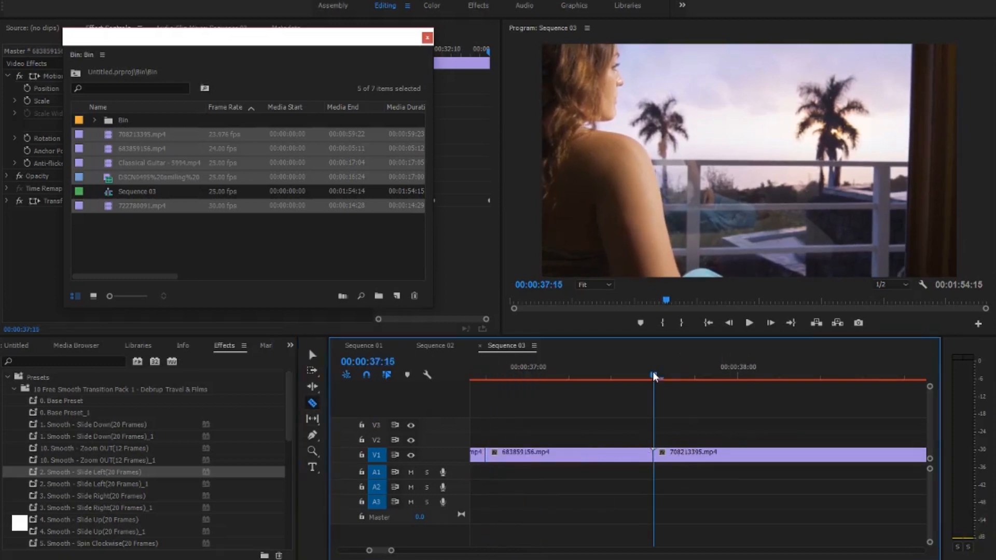
key(Right)
key(Right)
key(Right)
key(Right)
key(Right)
key(Right)
key(Right)
key(Right)
key(Right)
key(Right)
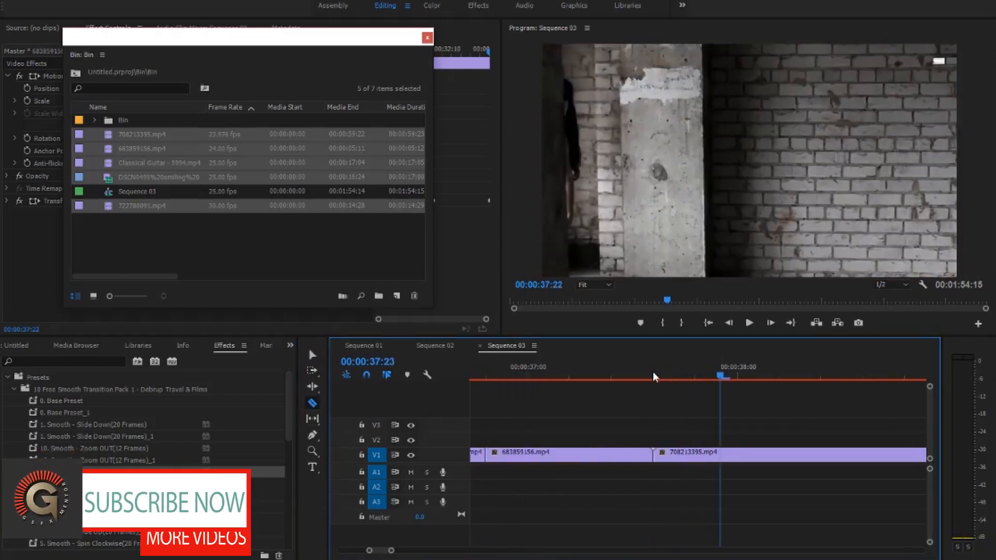
key(Right)
key(Right)
key(Right)
key(Right)
key(Right)
key(Right)
key(Right)
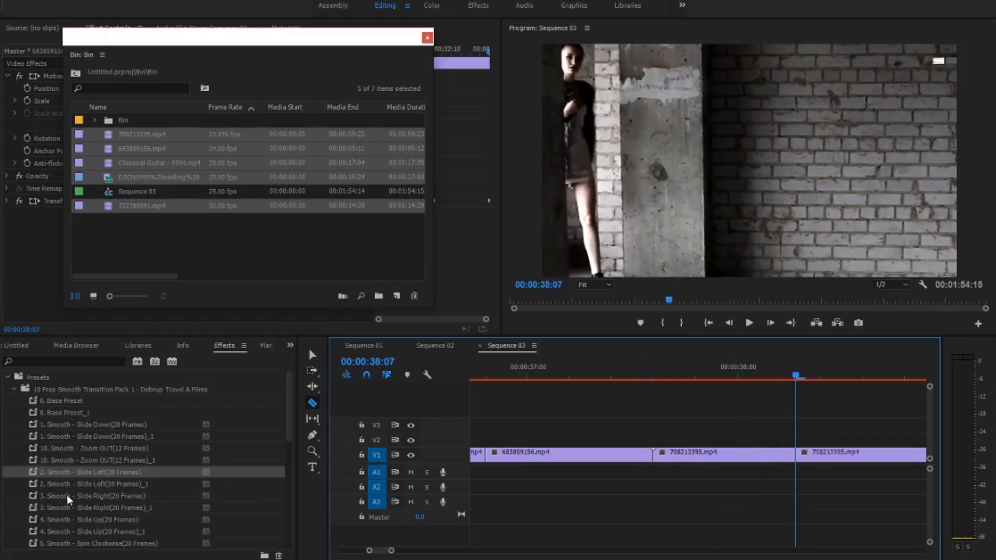
- Apply 2. Smooth - Slide Left(20 Frames) to the short 683859156.mp4 segment and 2. Smooth - Slide Left(20 Frames)_1 to the short 708213395.mp4 segment
drag(32, 471, 400, 514)
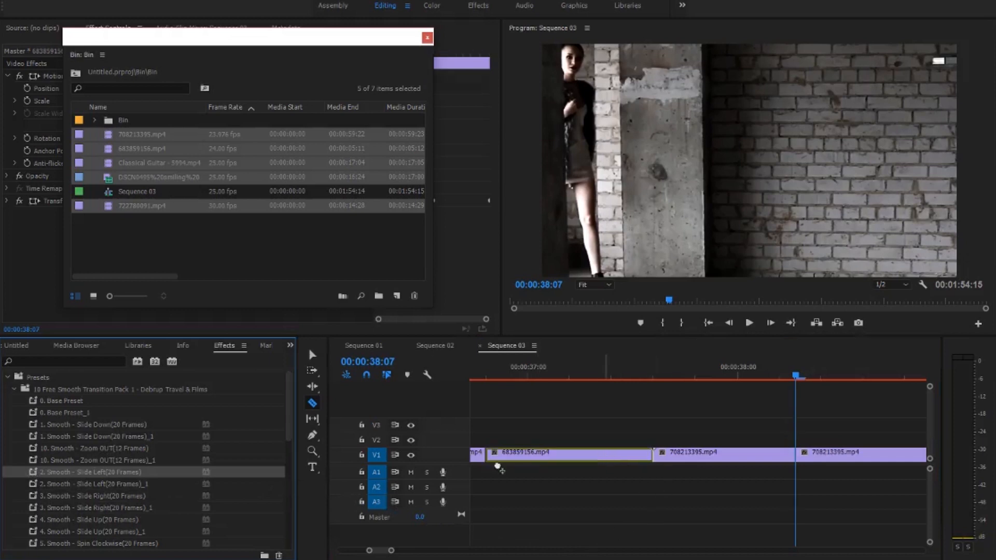
drag(39, 487, 681, 494)
drag(694, 456, 695, 455)
- Play back the Slide Left transition between 683859156.mp4 and 708213395.mp4
drag(781, 373, 489, 386)
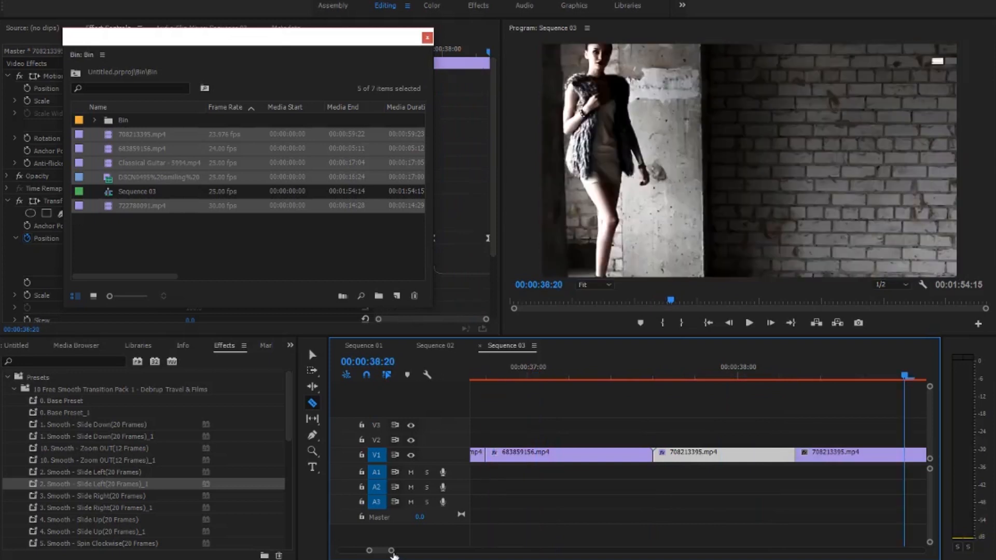
drag(391, 551, 514, 550)
click(685, 375)
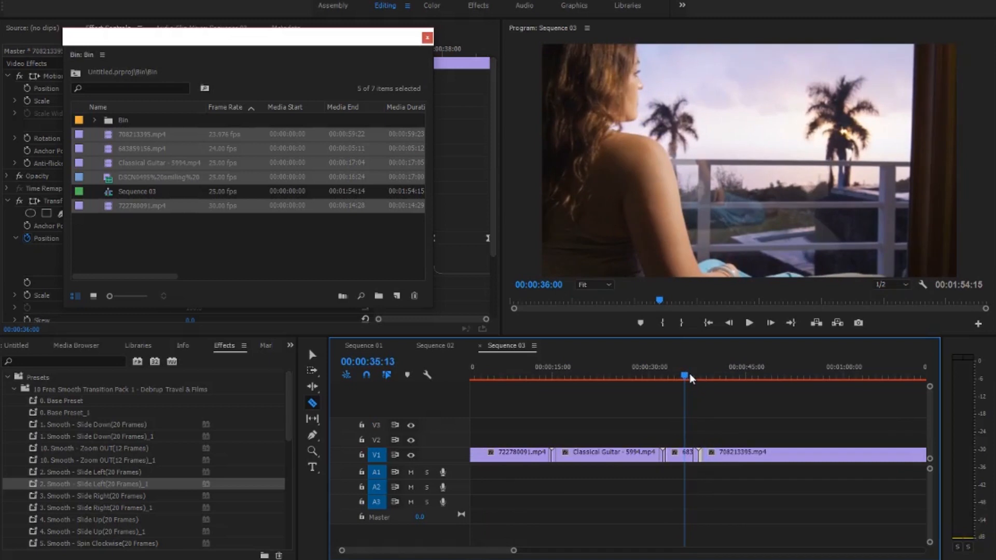
key(space)
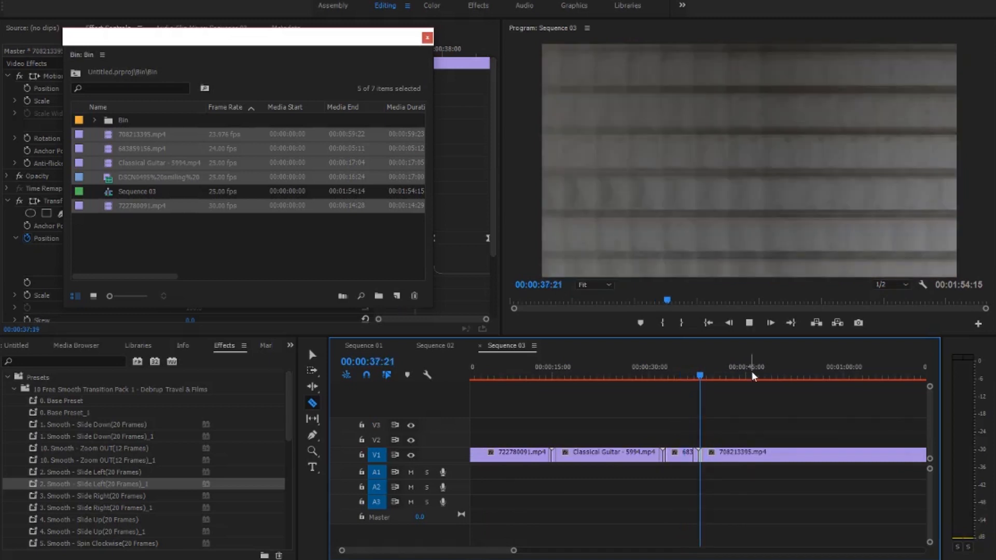
- Bring the cut between 708213395.mp4 and the DSCN0495 clip into view and select the 5. Smooth - Spin Clockwise(20 Frames) preset
drag(513, 550, 660, 549)
key(z)
drag(508, 438, 569, 477)
drag(455, 552, 679, 548)
drag(610, 431, 661, 499)
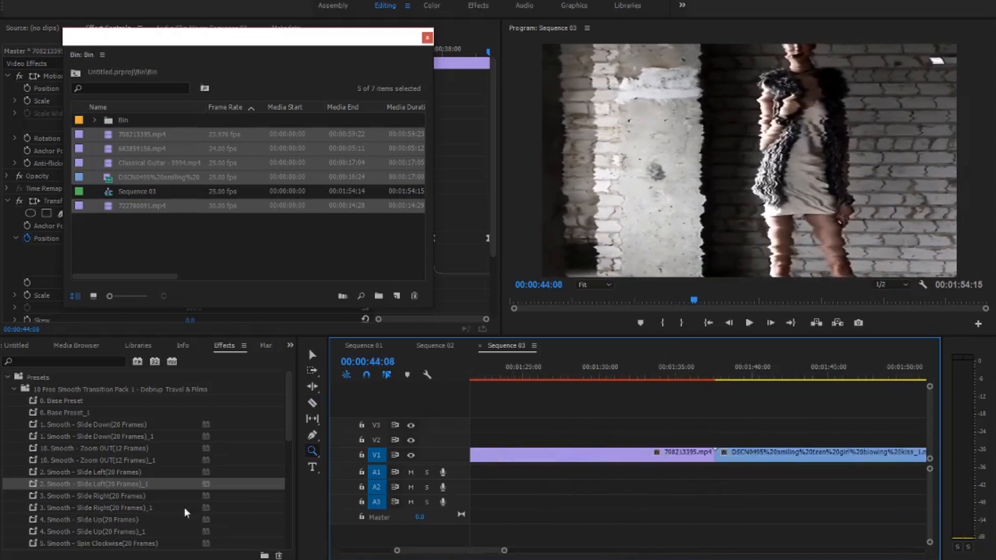
scroll(137, 499, down, 1)
scroll(139, 491, down, 2)
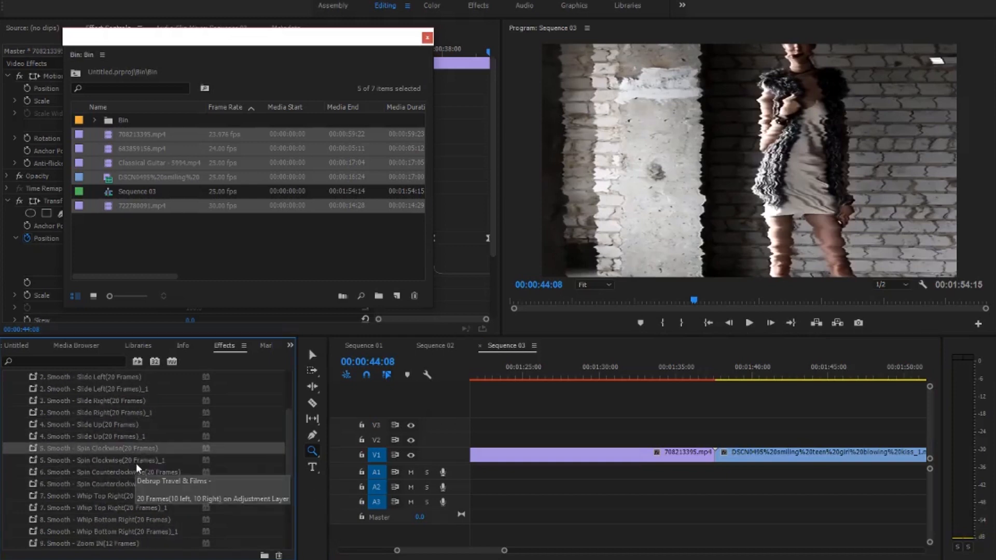
- Split the 708213395.mp4 clip at about 00:01:37:00, just before its cut to the DSCN0495 clip
mouse_move(712, 374)
mouse_down()
mouse_move(721, 375)
mouse_move(711, 376)
mouse_up()
key(Left)
key(Left)
key(Left)
key(Left)
key(Left)
key(Left)
key(Left)
key(Left)
key(Left)
key(Left)
key(Left)
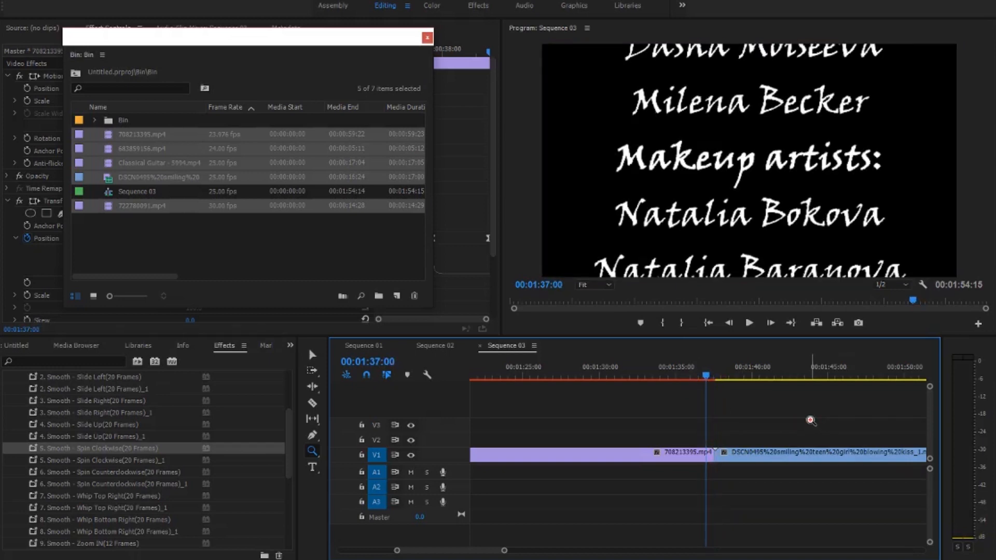
key(c)
click(704, 459)
- Split the DSCN0495 clip at 00:01:38:09, shortly after its start
key(space)
drag(712, 375, 716, 378)
key(Right)
key(Right)
key(Right)
key(Right)
key(Right)
key(Right)
key(Right)
key(Right)
key(Right)
key(Right)
key(Right)
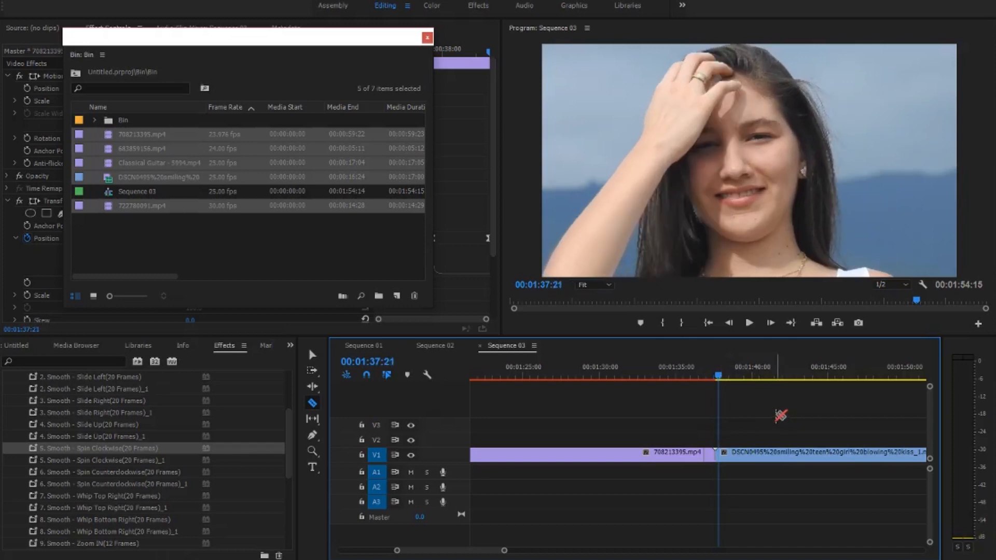
key(Right)
key(Right)
key(Right)
key(Right)
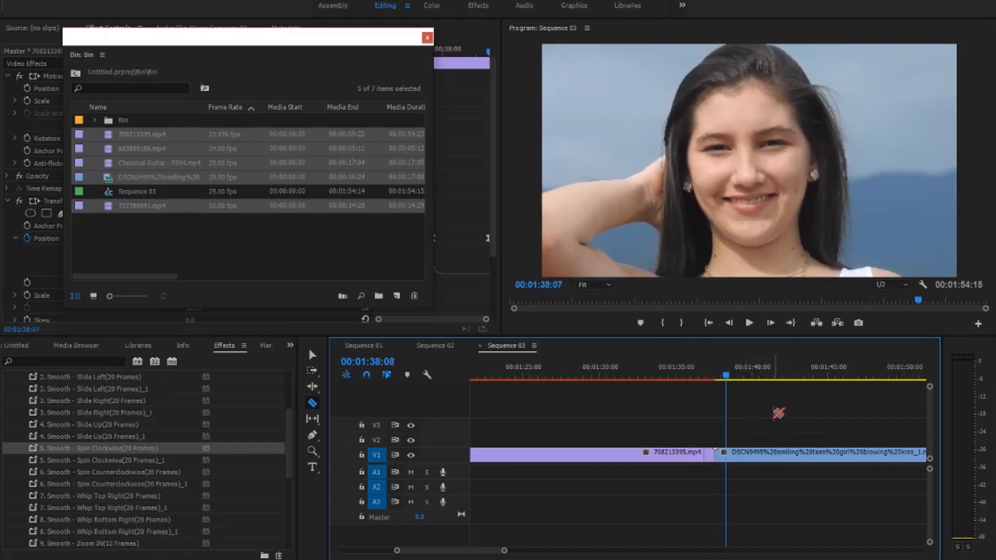
click(727, 459)
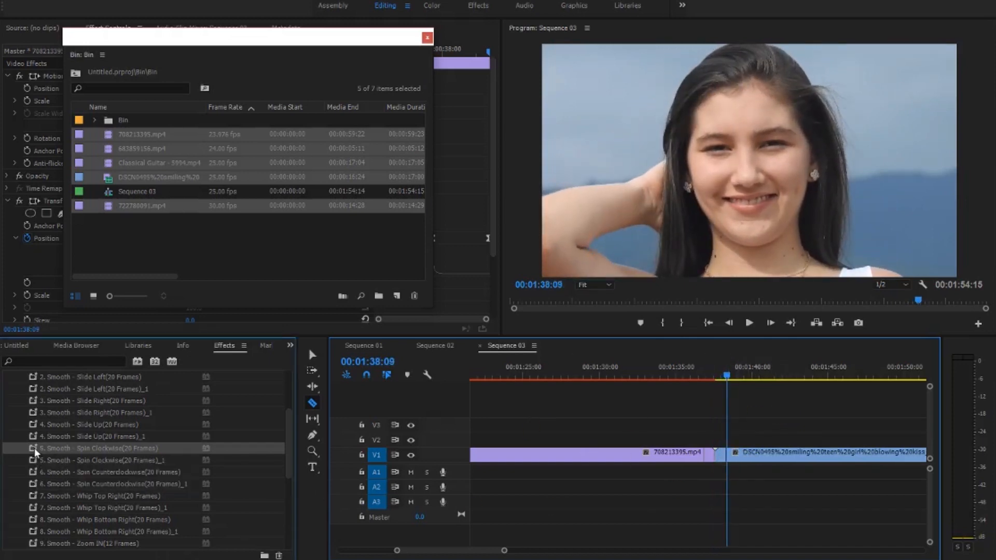
- Apply the 5. Smooth - Spin Clockwise(20 Frames) preset pair to the short 708213395.mp4 and DSCN0495 segments and play back the transition
drag(36, 462, 451, 486)
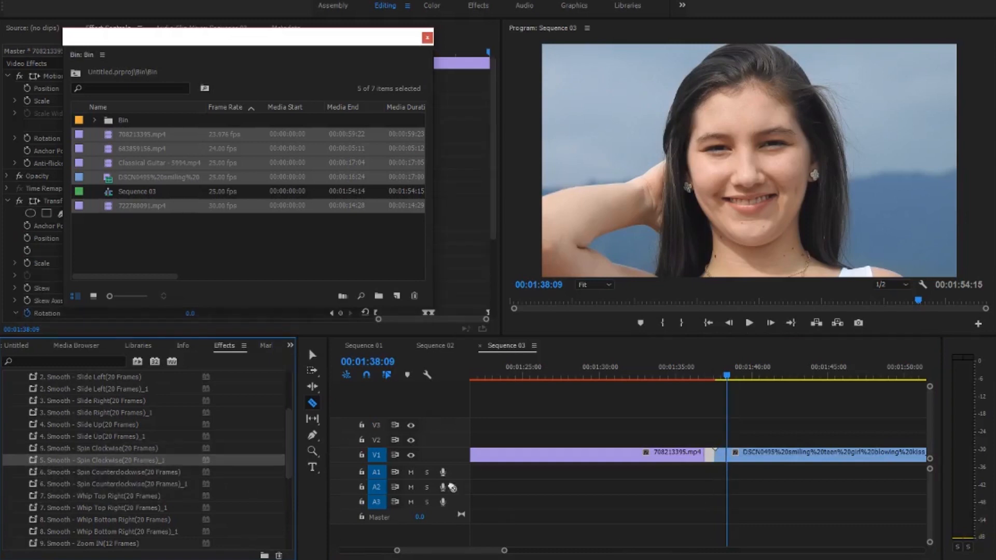
click(708, 378)
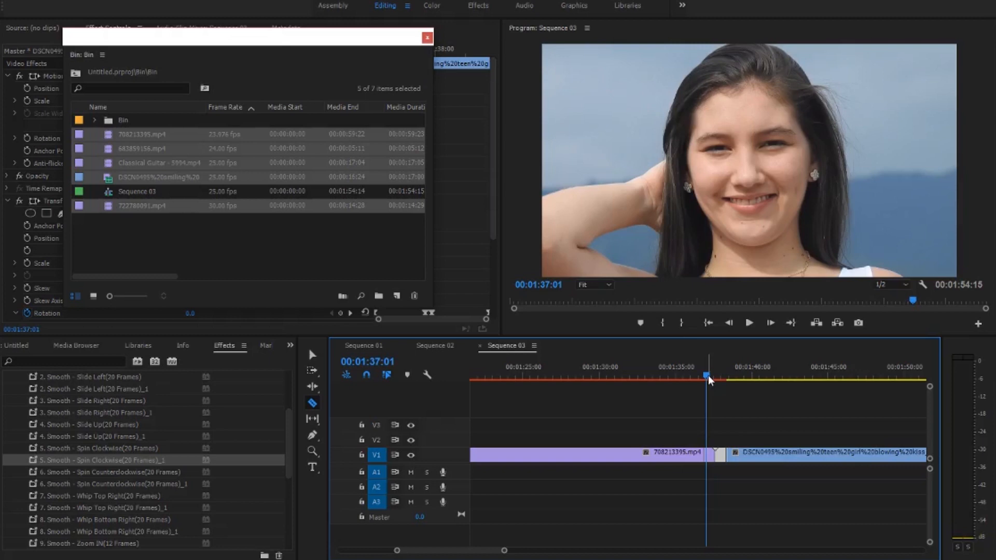
key(space)
key(space)
- Import the Meditation, GIRL_ON_SHOULDERS, 711430685, 775690744, 922049911 and 161022_019_SanFrancisco_4K clips from the E: drive's after\ROTOBRUSH folder
drag(504, 551, 707, 539)
double_click(276, 242)
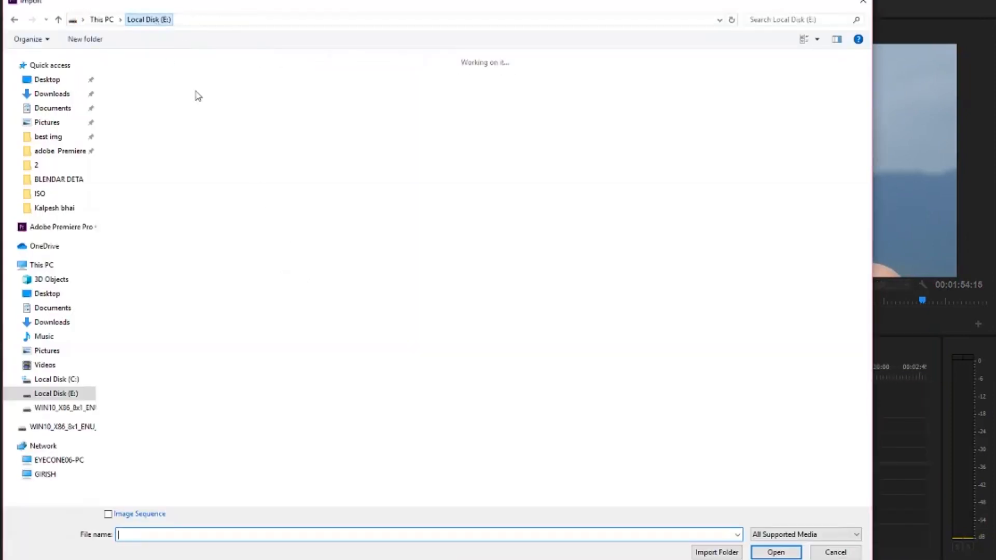
double_click(171, 102)
double_click(139, 92)
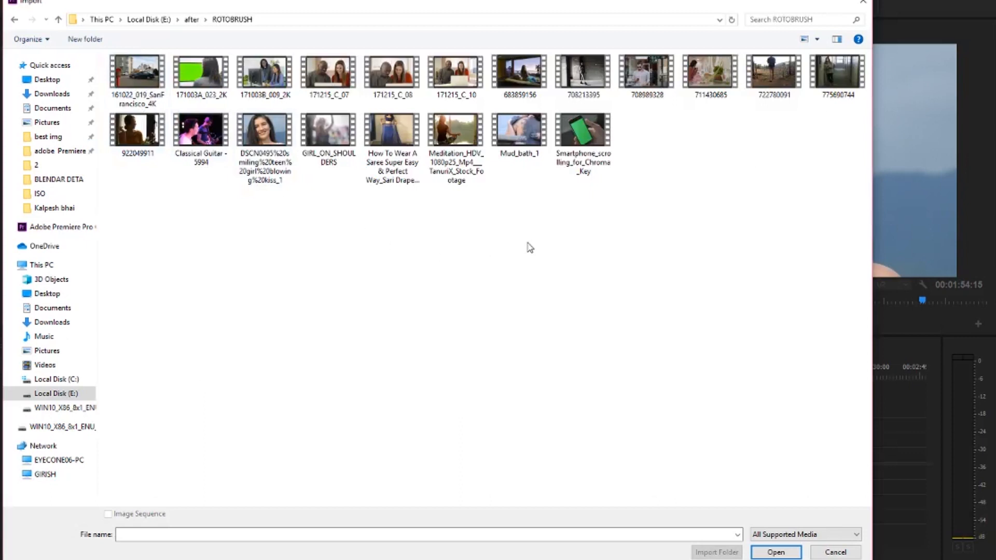
click(460, 179)
ctrl+click(337, 140)
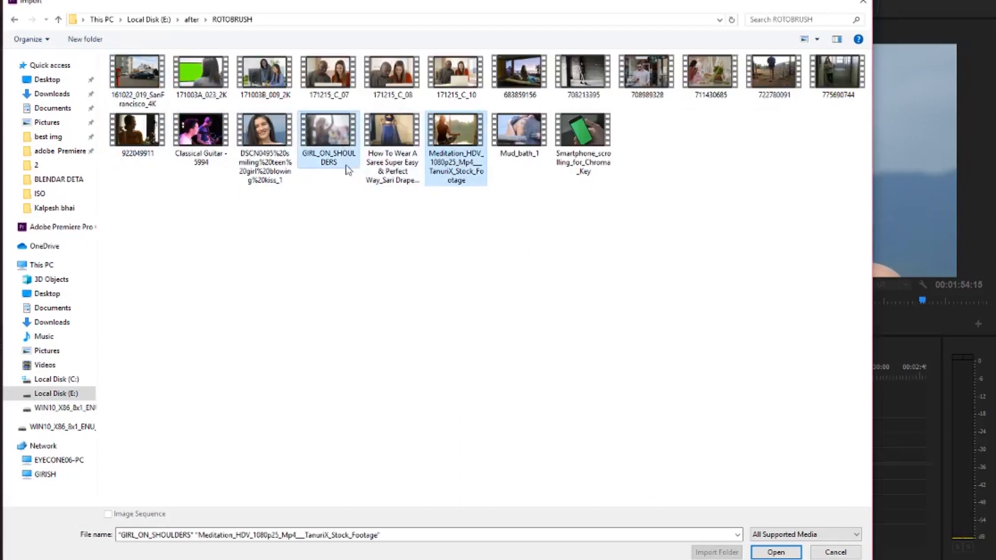
ctrl+click(708, 81)
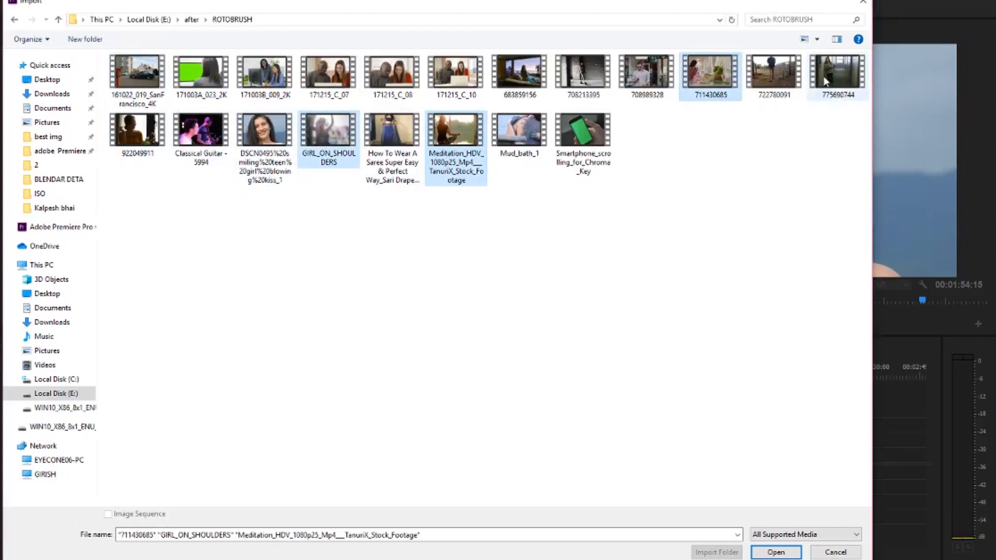
ctrl+click(146, 156)
ctrl+click(137, 78)
click(775, 552)
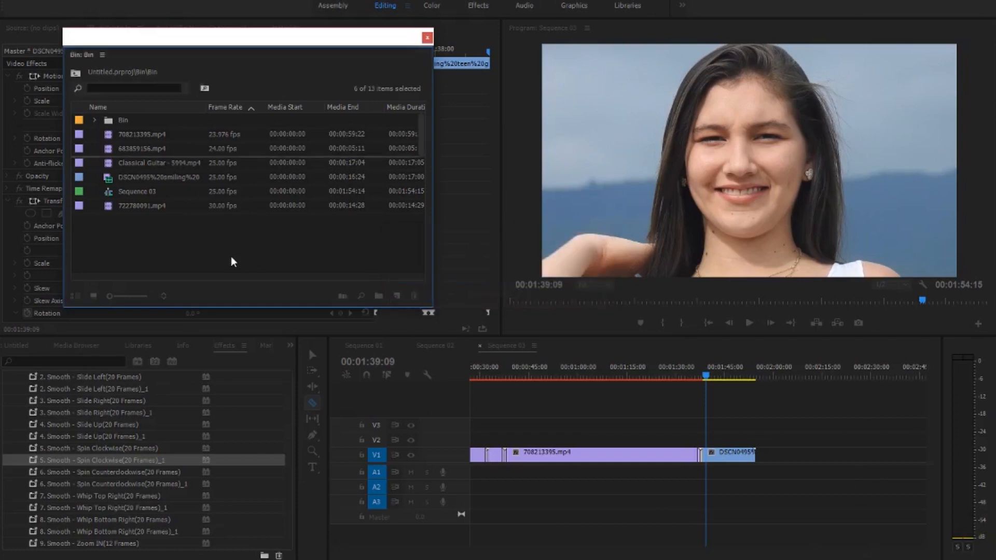
- Append the six imported clips to track V1 directly after the DSCN0495 clip
drag(232, 262, 843, 451)
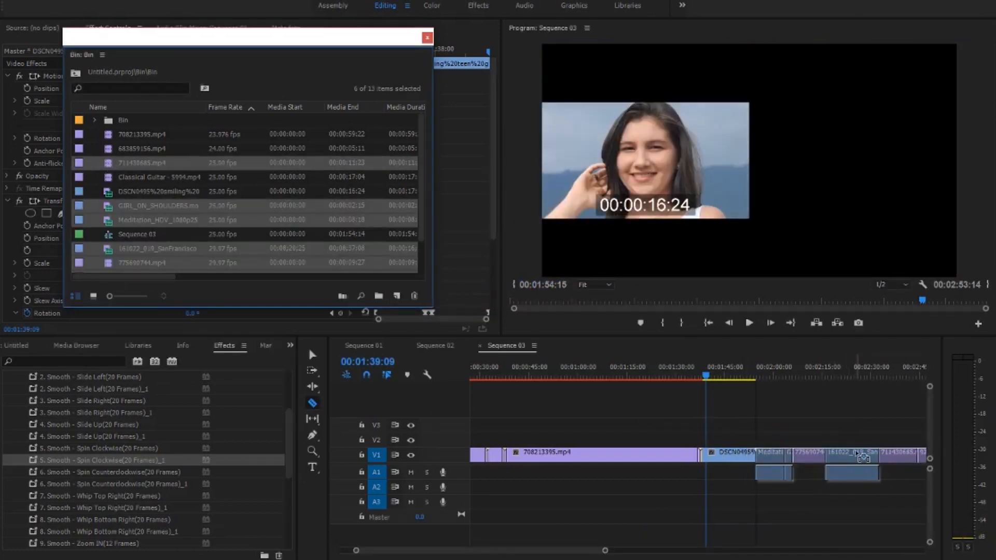
drag(675, 551, 545, 557)
drag(401, 557, 554, 553)
- Unlink the Meditation clip's audio from its video and delete the audio
click(315, 353)
click(639, 474)
right_click(639, 474)
click(674, 185)
click(640, 473)
key(Delete)
- Unlink and delete the audio of the GIRL_ON_SHOULDERS and 161022_019_SanFrancisco_4K clips
click(667, 457)
right_click(667, 457)
click(702, 186)
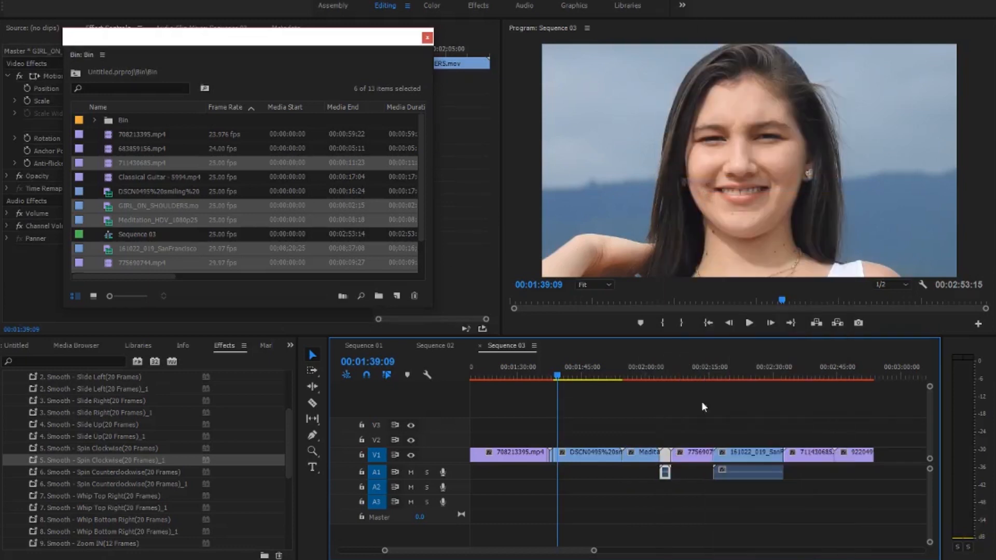
click(665, 472)
right_click(757, 470)
click(803, 185)
click(745, 486)
click(743, 473)
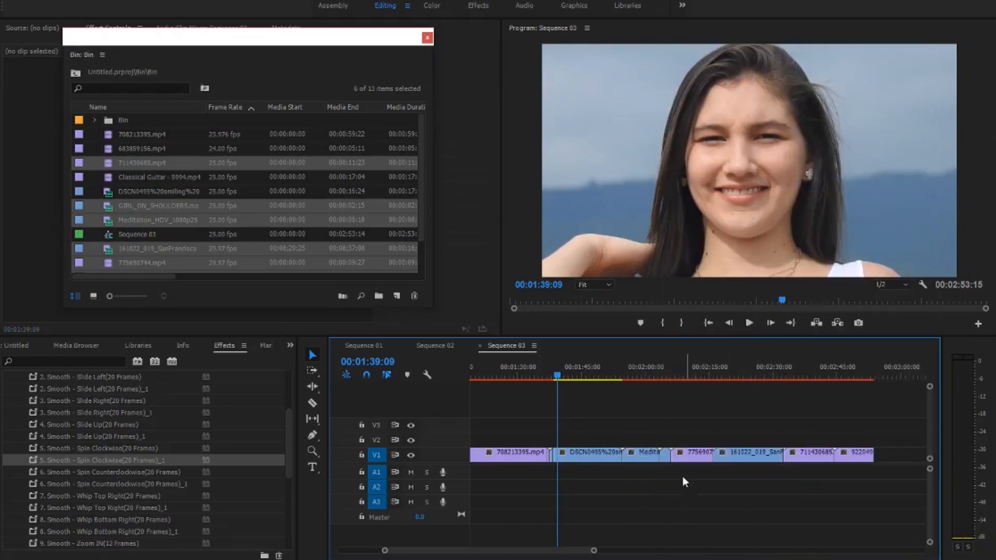
- Close the floating bin window and set the 775690744.mp4 clip's scale to 53
drag(563, 374, 691, 391)
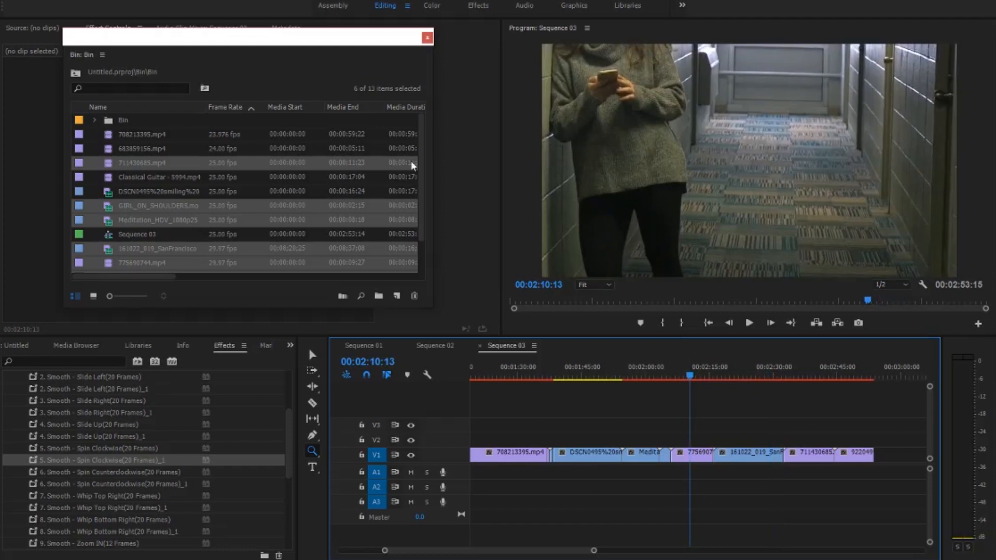
click(427, 38)
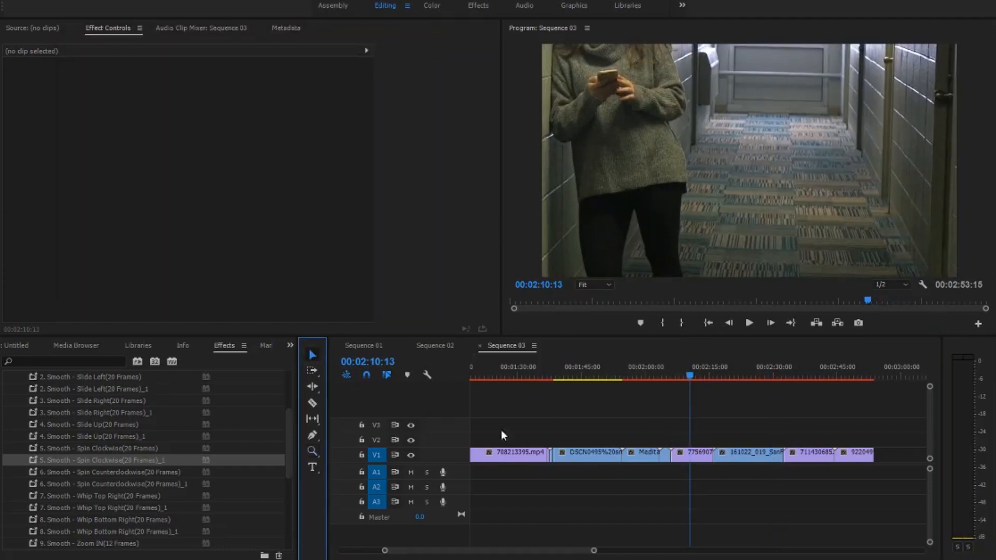
click(691, 453)
drag(192, 101, 195, 101)
- Scale the 161022_019_SanFrancisco_4K, 711430685 and 922049911 clips to the frame size
click(734, 373)
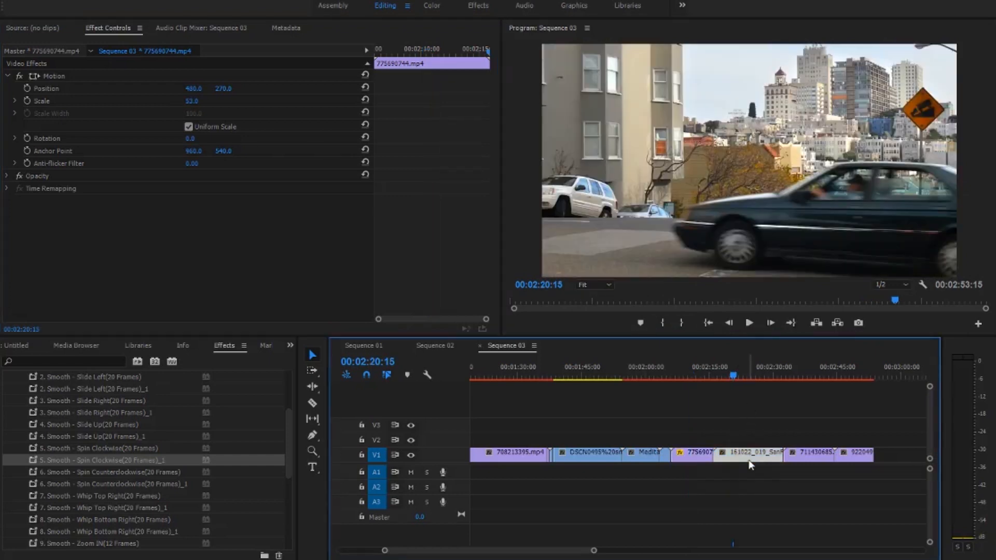
right_click(748, 453)
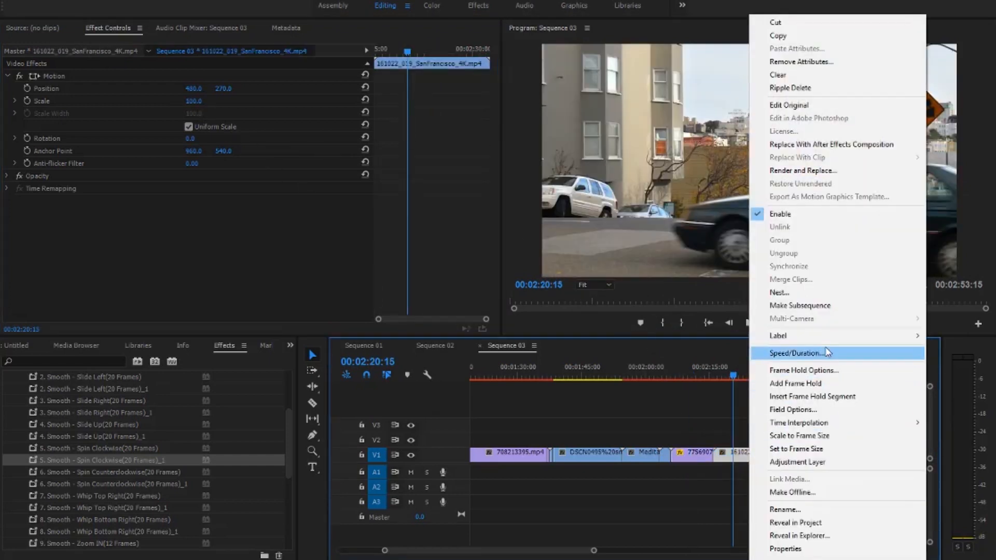
click(820, 439)
right_click(810, 454)
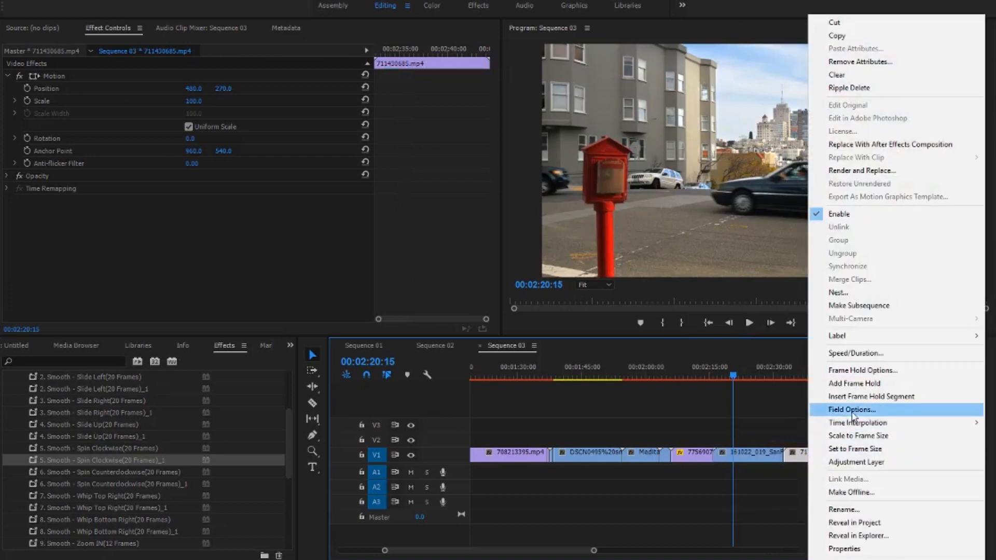
click(874, 386)
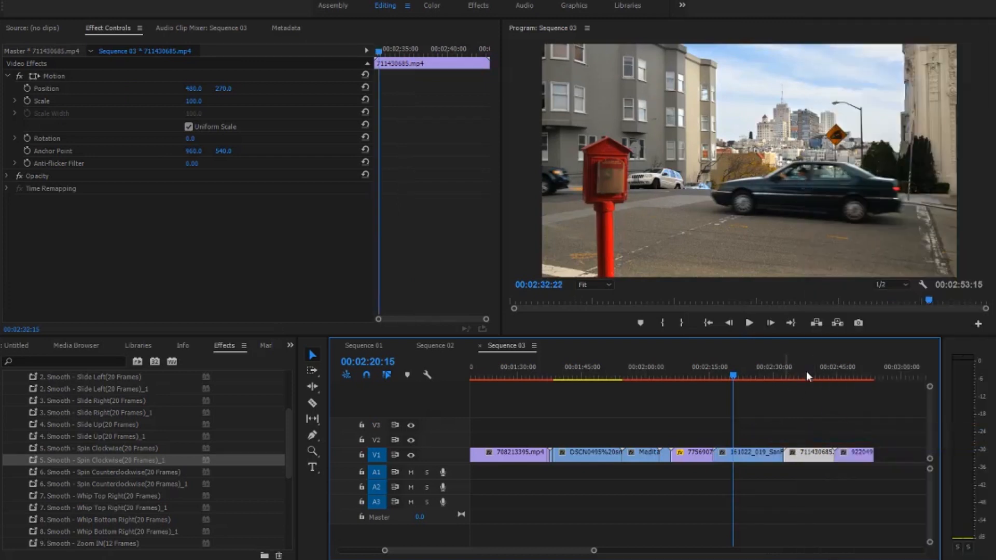
click(810, 372)
right_click(853, 457)
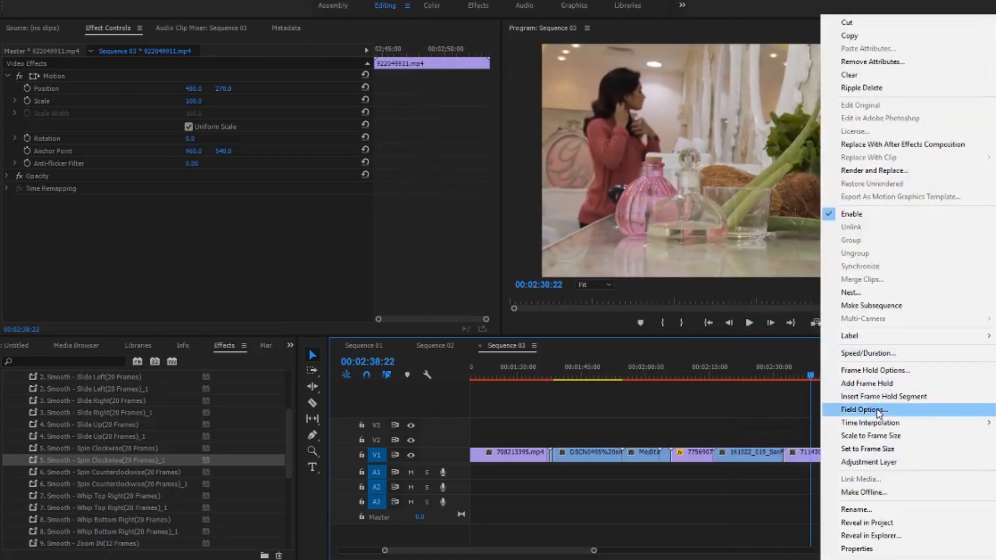
click(876, 437)
click(857, 374)
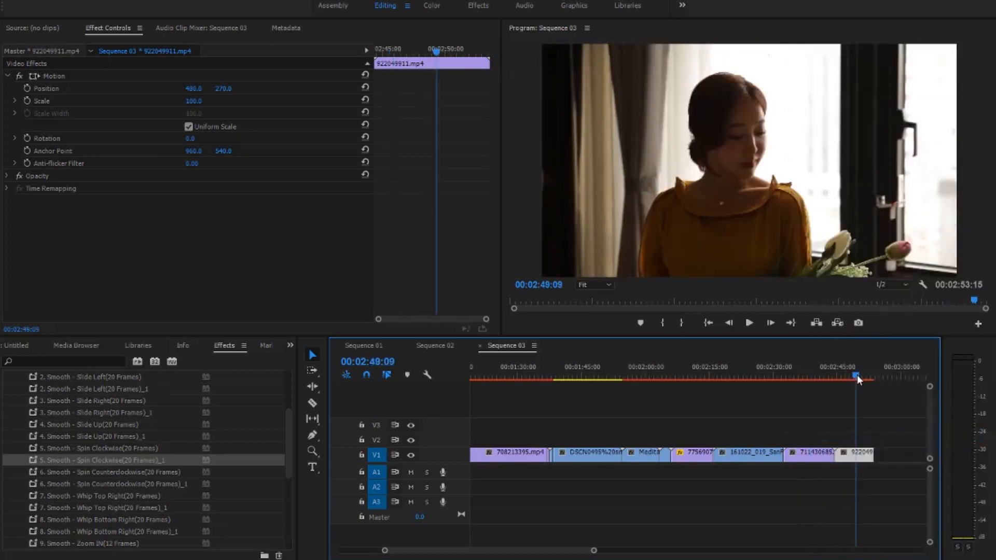
- Scale the long DSCN0495 clip before the Meditation clip to the frame size
drag(786, 382, 619, 381)
click(588, 425)
key(v)
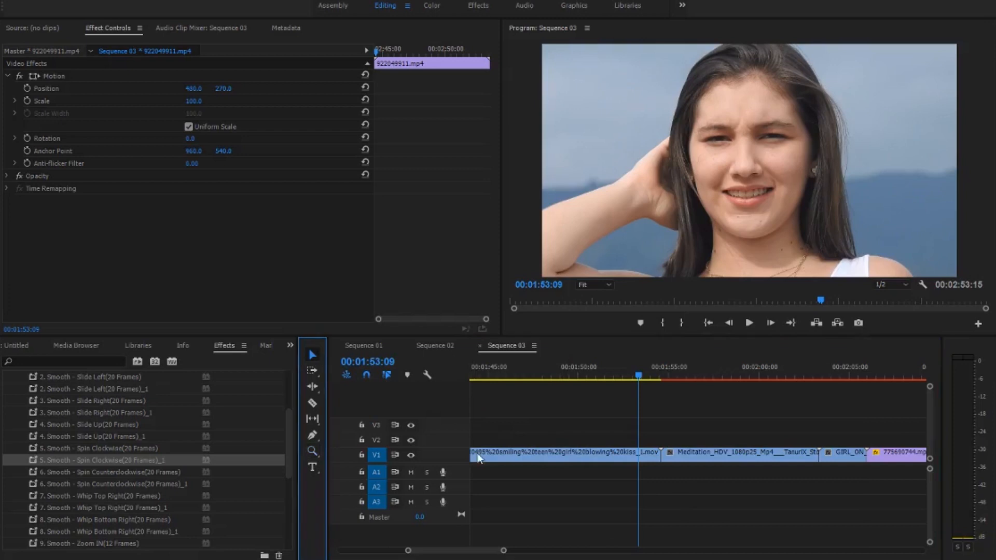
right_click(578, 457)
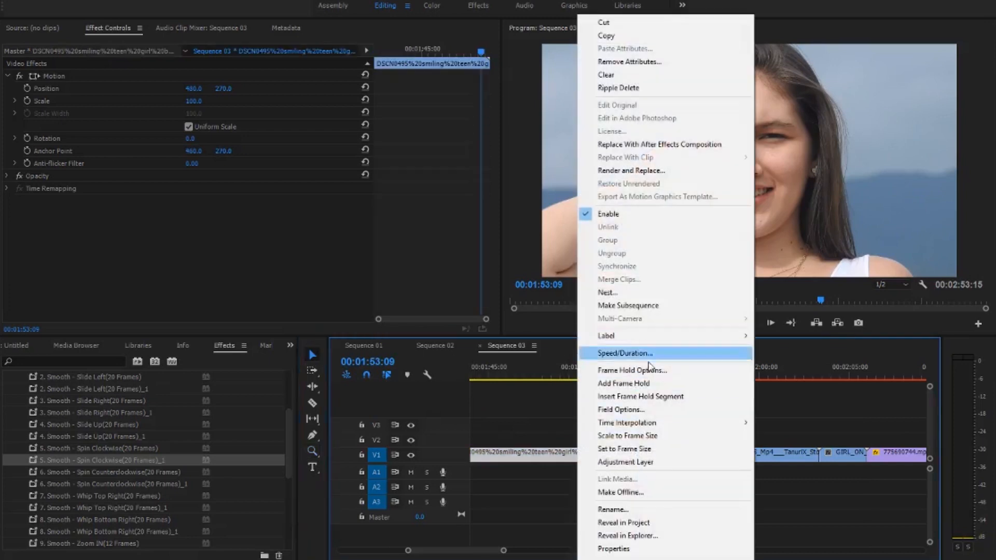
click(643, 437)
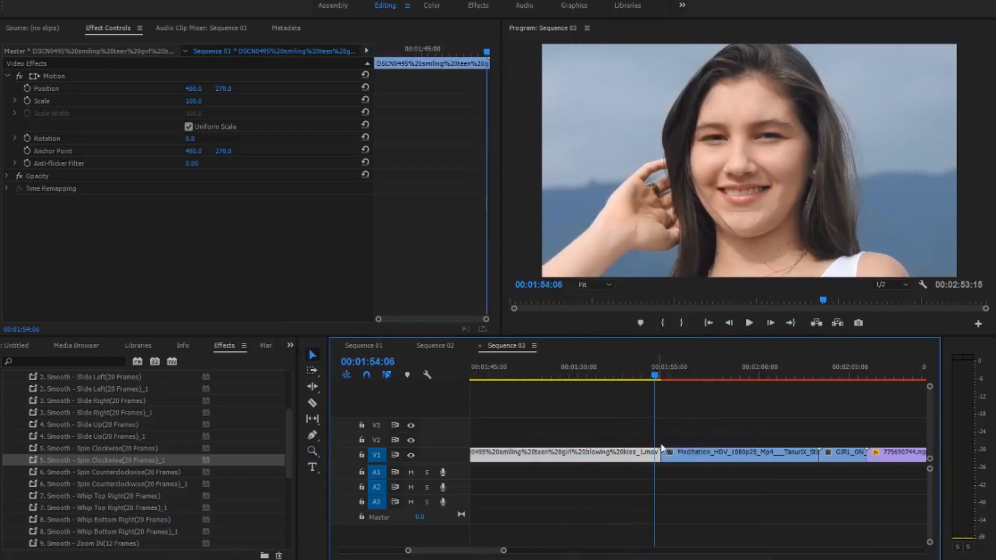
- Split the DSCN0495 clip at 00:01:53:22, just before its cut to the Meditation clip
key(z)
click(710, 483)
drag(632, 372, 639, 375)
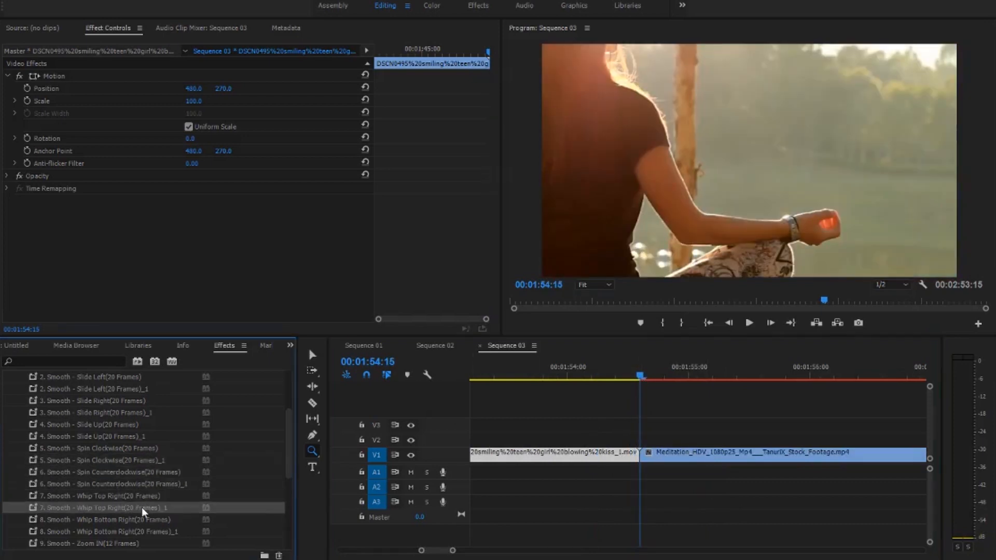
drag(637, 372, 642, 372)
key(Left)
key(Left)
key(Left)
key(Left)
key(Left)
key(Left)
key(Left)
key(Left)
key(Left)
key(Left)
key(Left)
key(Left)
key(Left)
key(Left)
key(Left)
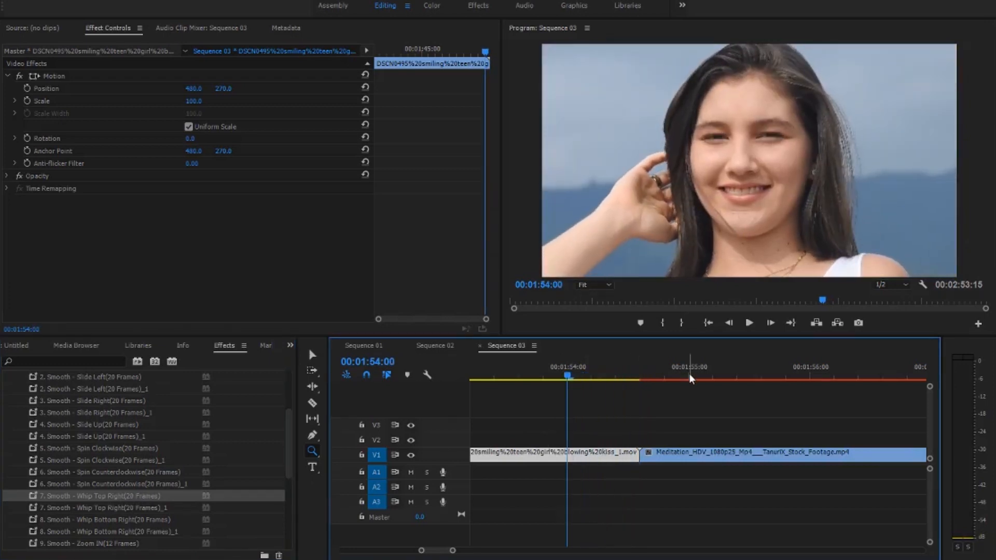
key(Left)
key(Left)
key(Left)
click(312, 404)
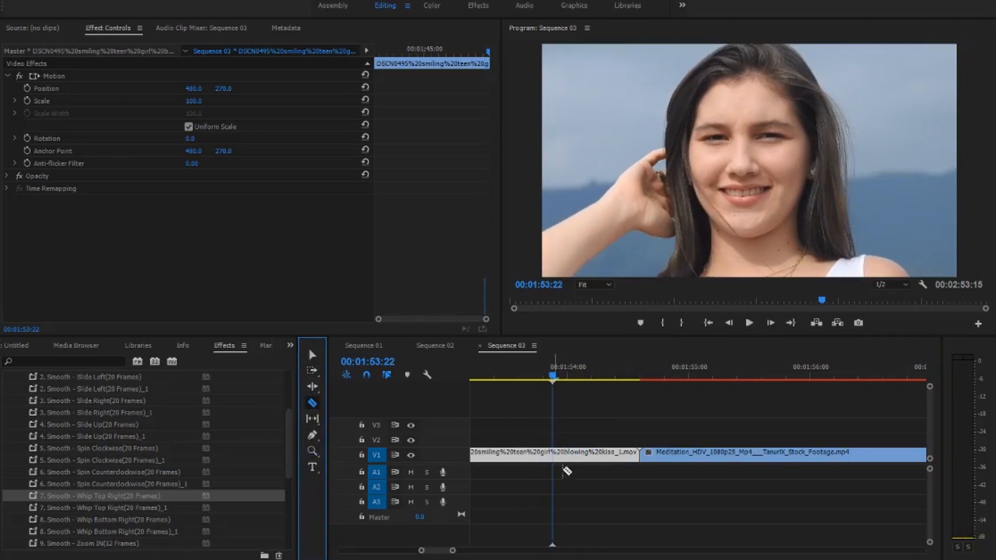
click(553, 455)
- Split the Meditation clip shortly after its start, just past 00:01:55:05
click(641, 366)
key(Right)
key(Right)
key(Right)
key(Right)
key(Right)
key(Right)
key(Right)
key(Right)
key(Right)
key(Right)
key(Right)
key(Right)
key(Right)
key(Right)
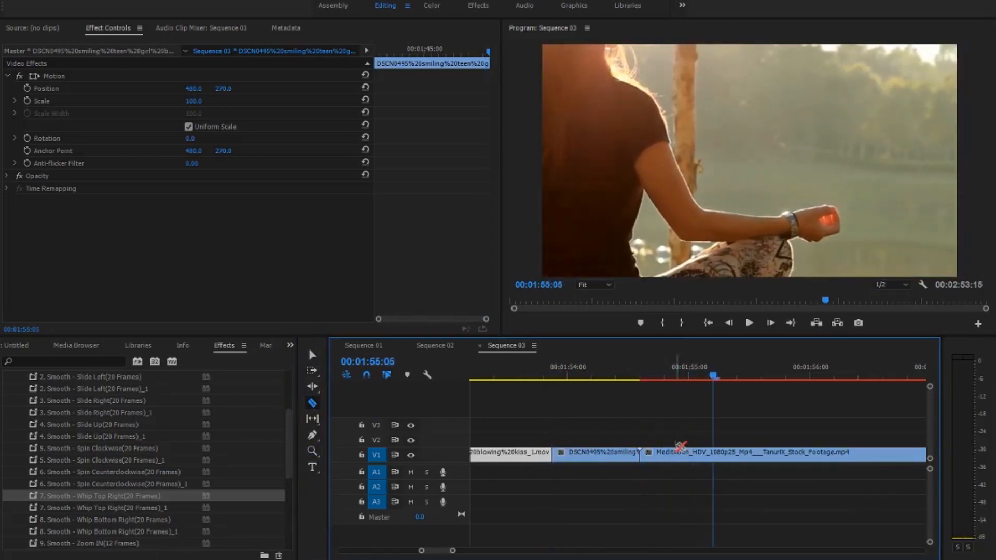
- Apply 7. Smooth - Whip Top Right(20 Frames) to the short DSCN0495 segment and 7. Smooth - Whip Top Right(20 Frames)_1 to the short Meditation segment
drag(262, 494, 520, 501)
drag(521, 461, 597, 457)
drag(33, 509, 674, 457)
- Play back the Whip Top Right transition between the DSCN0495 and Meditation clips
drag(721, 378, 543, 378)
key(space)
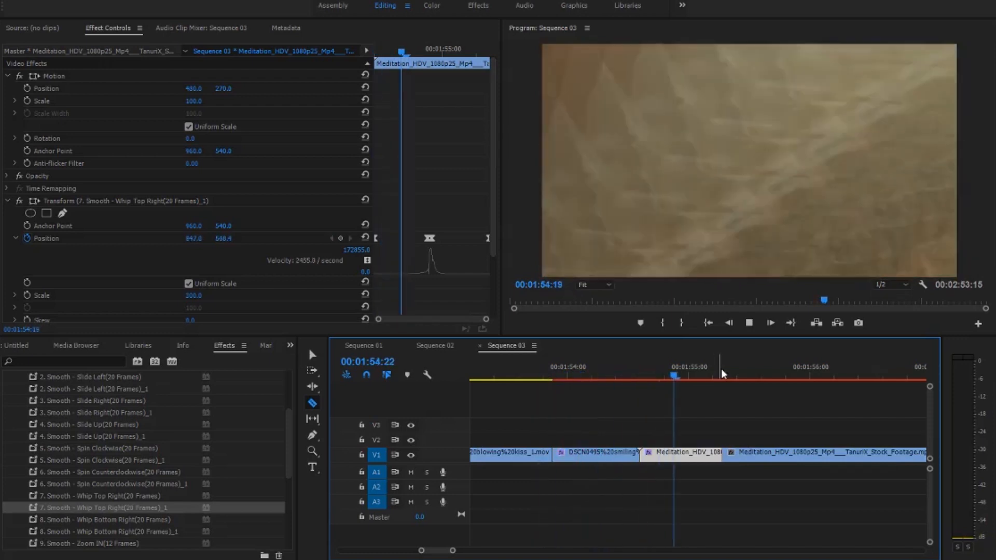
key(space)
- Preview the cut from the Meditation clip to GIRL_ON_SHOULDERS.mov and scale GIRL_ON_SHOULDERS.mov to the frame size
drag(454, 551, 676, 545)
click(733, 457)
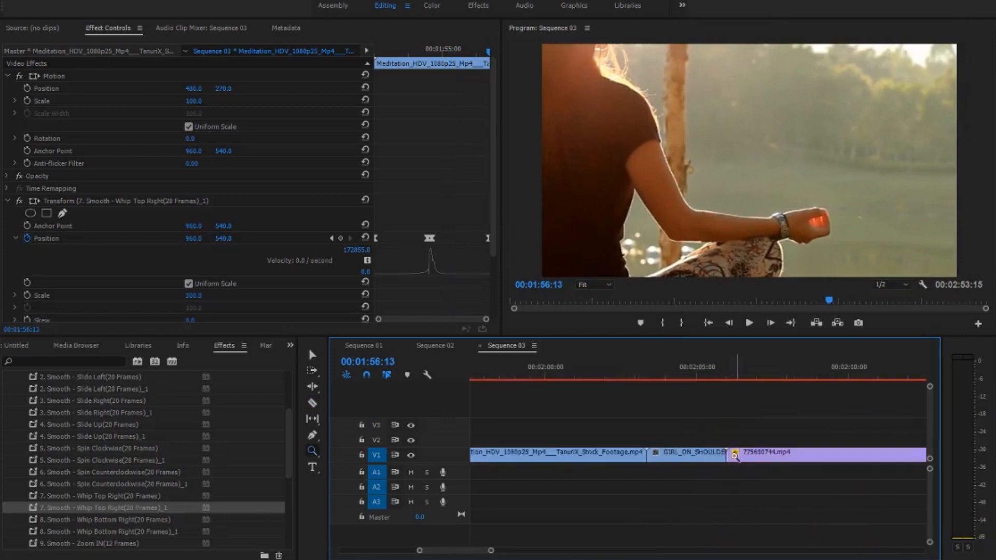
click(631, 377)
key(space)
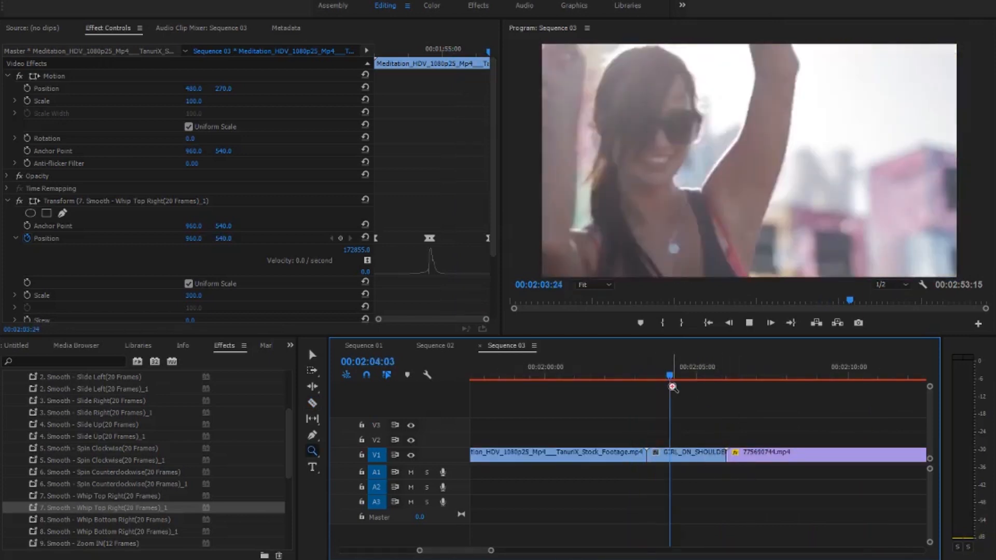
key(space)
click(317, 355)
right_click(680, 455)
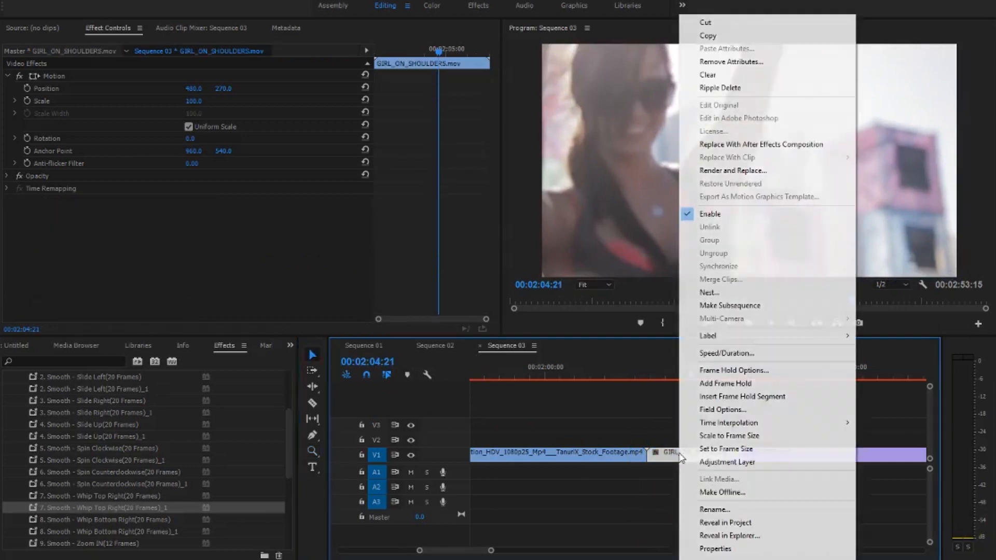
click(747, 436)
- Play through GIRL_ON_SHOULDERS.mov and place the playhead on its starting cut at 00:02:03:09
click(631, 377)
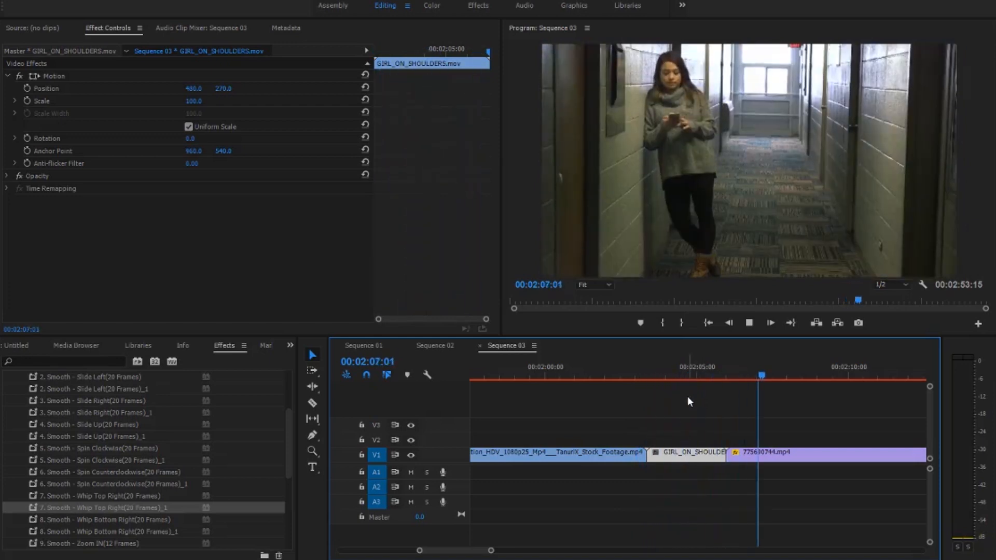
drag(626, 374, 649, 382)
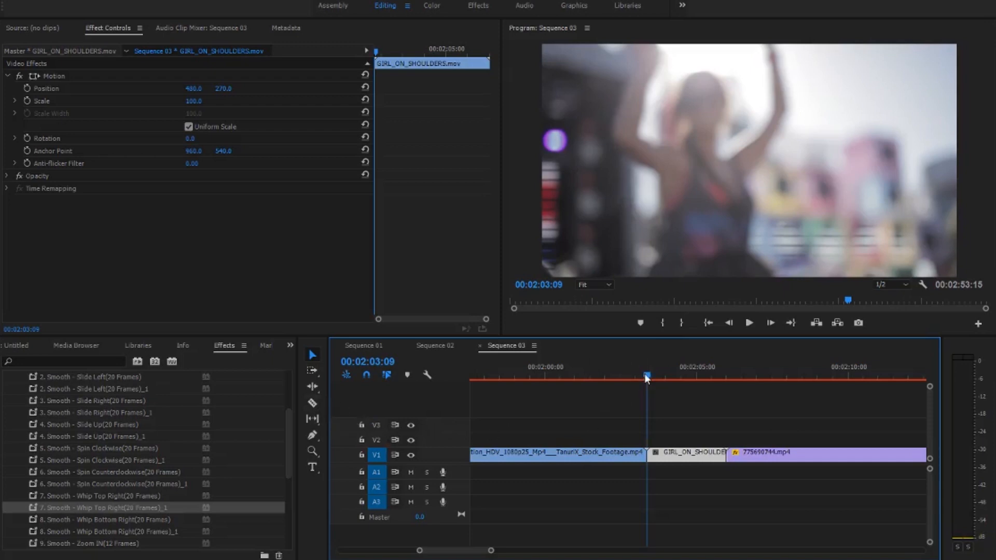
- Cut the Meditation clip on V1 about 20 frames before its end at the GIRL_ON_SHOULDERS.mov cut
key(Left)
key(Left)
key(Left)
key(Left)
key(Left)
key(Left)
key(Left)
key(Left)
key(Left)
key(Left)
key(Left)
key(Left)
key(Left)
key(Left)
key(Left)
key(Left)
key(Left)
key(Left)
key(Left)
key(Left)
key(Left)
key(Left)
key(Left)
key(Left)
click(314, 404)
click(627, 456)
- Cut GIRL_ON_SHOULDERS.mov at 00:02:04:02 to leave a short segment at its start
drag(654, 374, 646, 377)
key(Right)
key(Right)
key(Right)
key(Right)
key(Right)
key(Right)
key(Right)
key(Right)
key(Right)
key(Right)
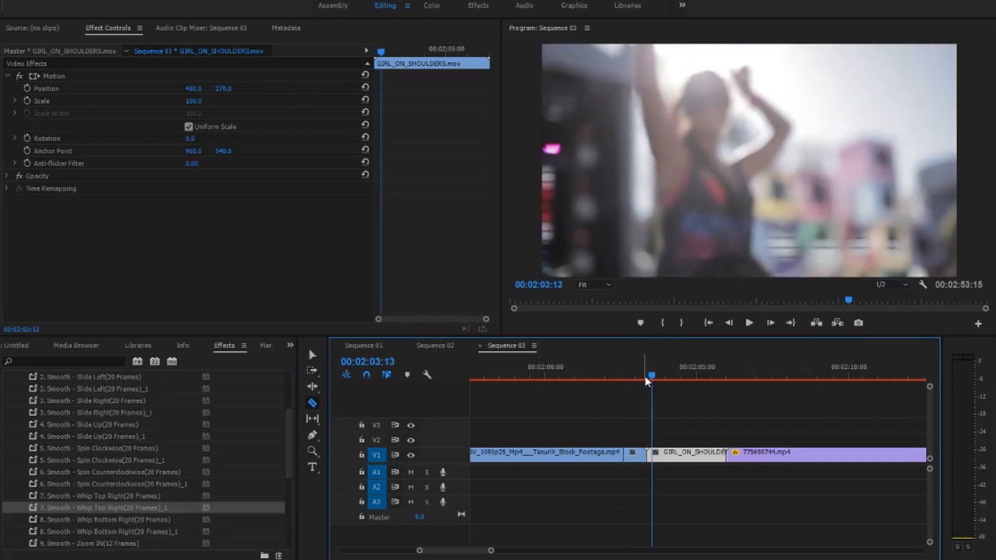
key(Right)
key(Right)
key(Right)
key(Right)
key(Right)
key(Right)
key(Right)
key(Right)
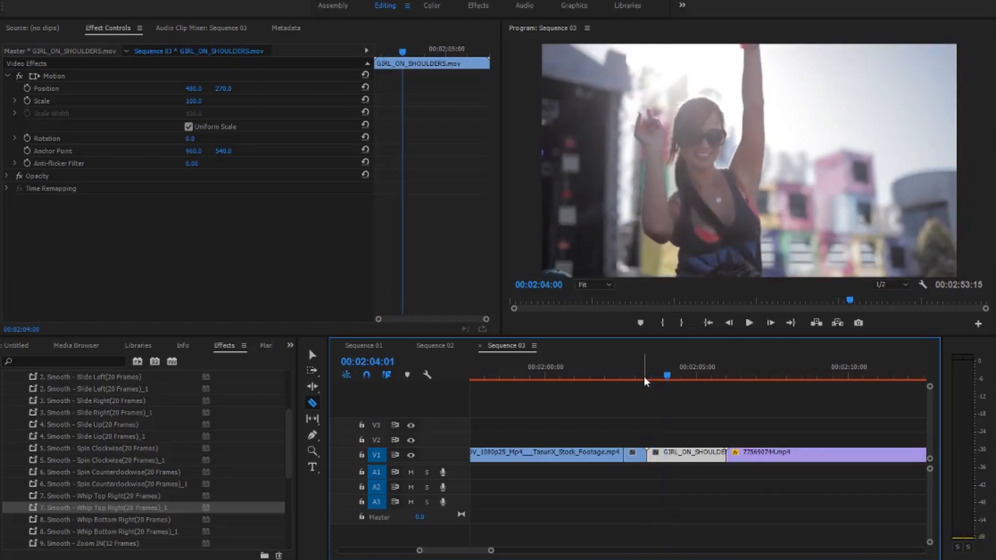
click(670, 455)
- Apply 9. Smooth - Zoom IN(12 Frames) to the short GIRL_ON_SHOULDERS.mov segment and 9. Smooth - Zoom IN(12 Frames)_1 to the short Meditation segment
scroll(171, 493, down, 3)
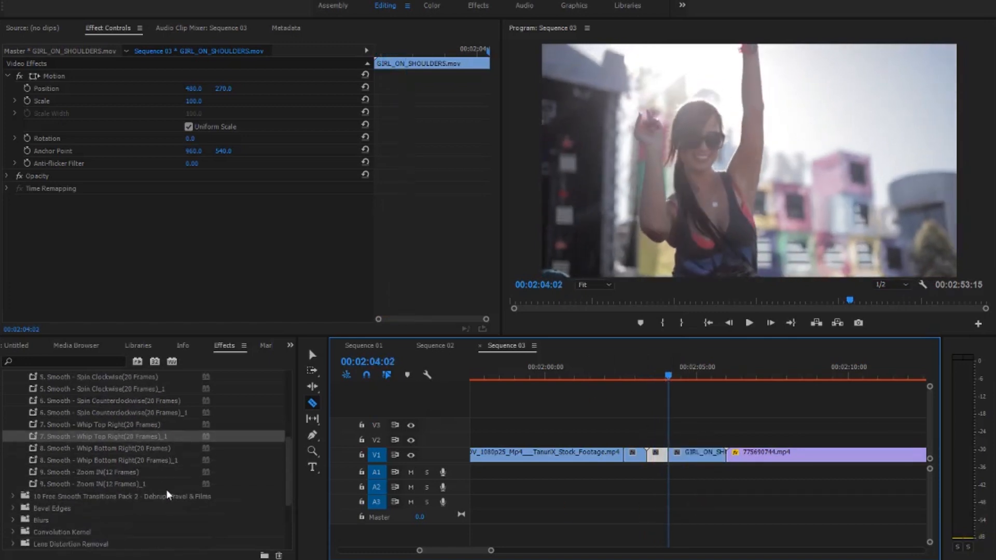
click(47, 474)
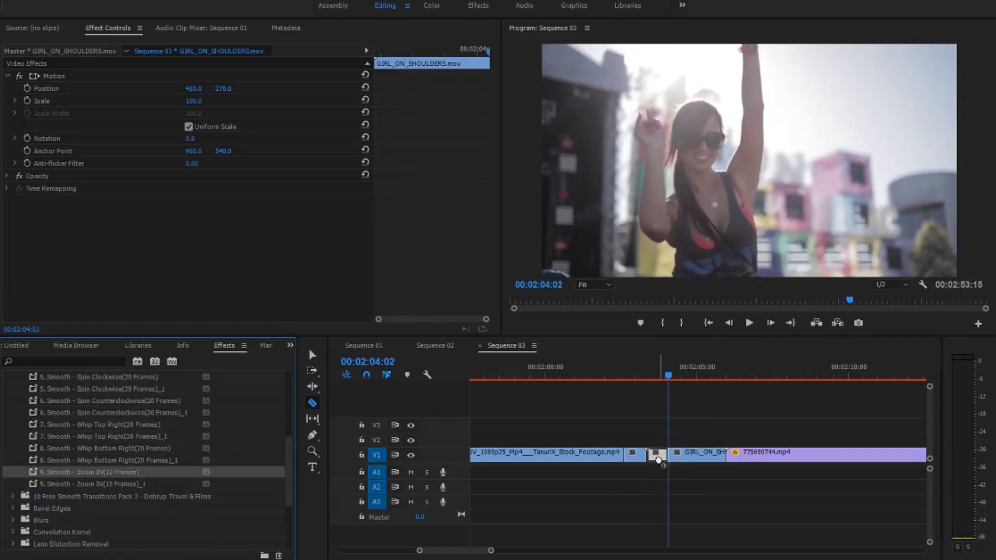
drag(659, 460, 659, 458)
drag(130, 485, 632, 457)
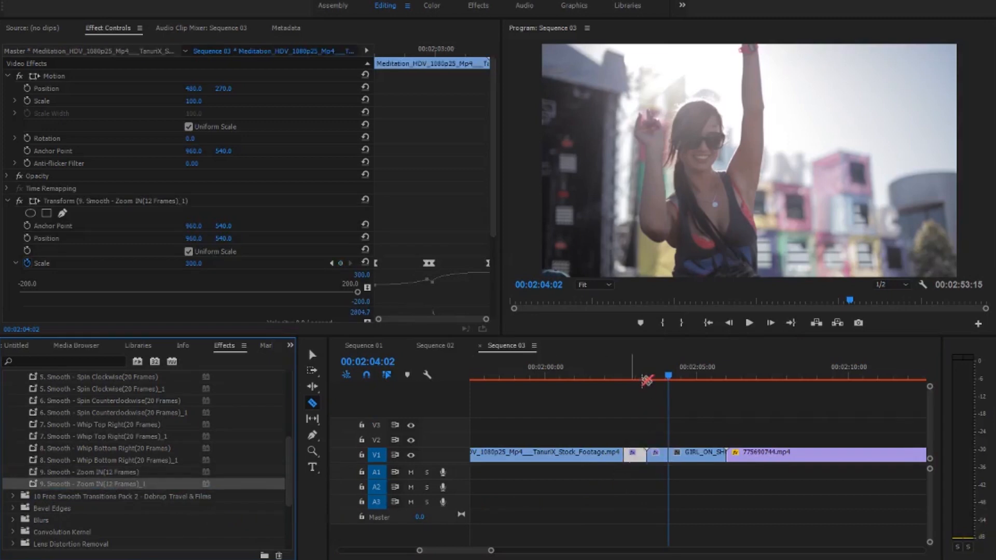
- Play back the Zoom IN transition between the Meditation and GIRL_ON_SHOULDERS.mov clips
click(636, 376)
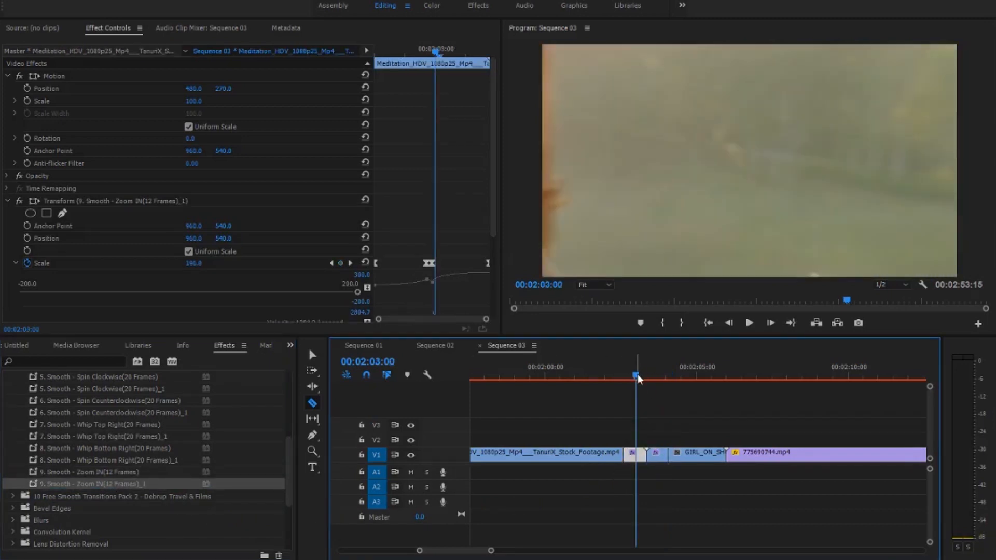
key(space)
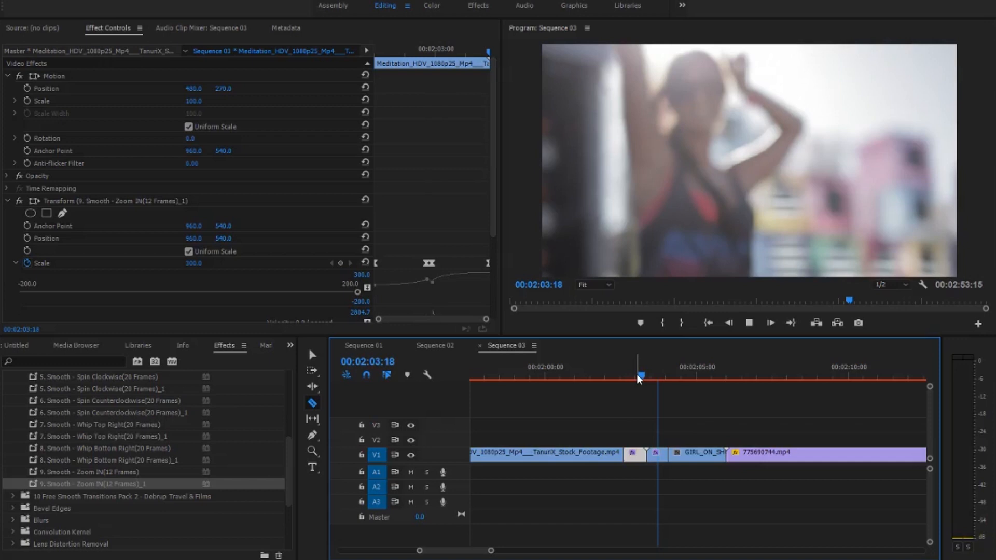
click(637, 375)
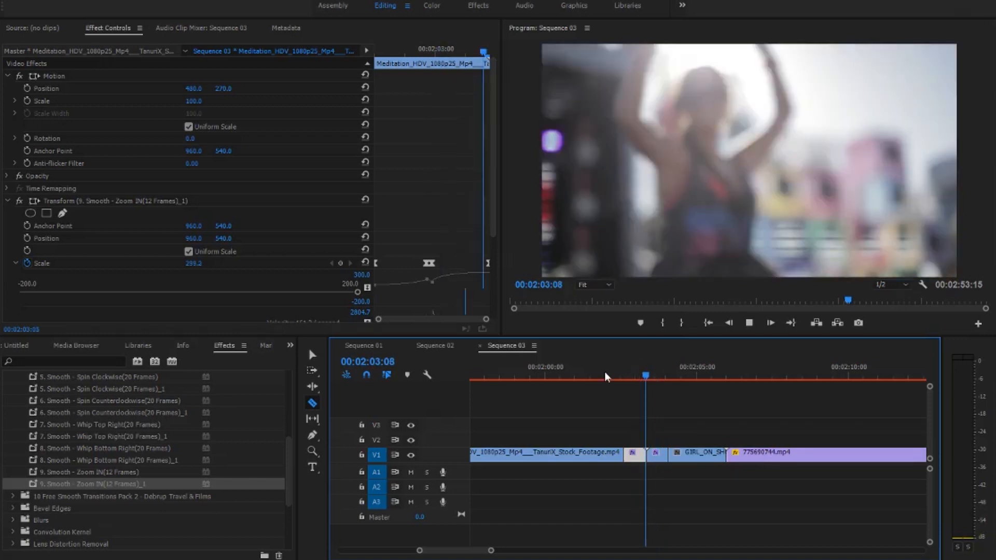
key(space)
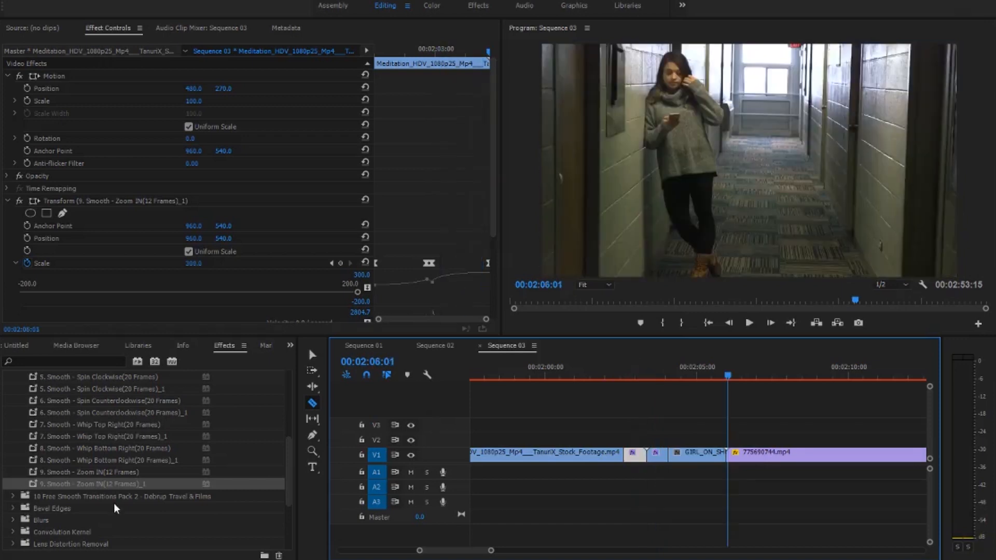
- Expand the 10 Free Smooth Transitions Pack 2 presets and their Cross Spin group
click(105, 500)
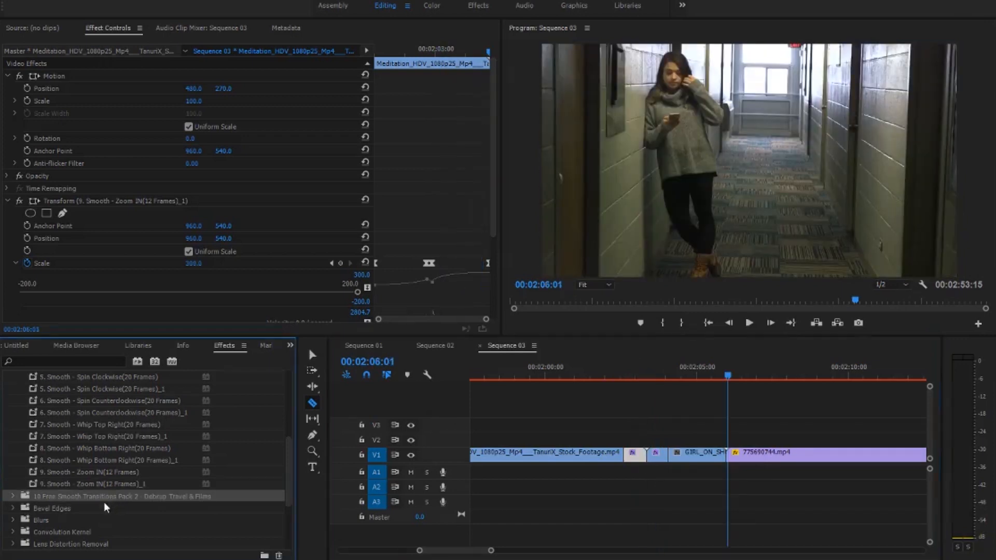
click(12, 496)
scroll(198, 455, down, 3)
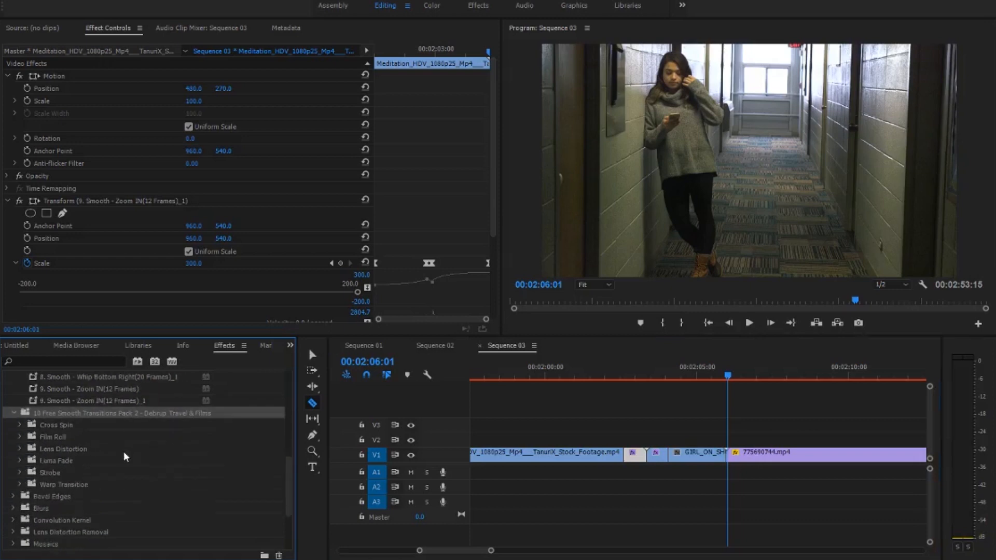
click(19, 424)
click(89, 447)
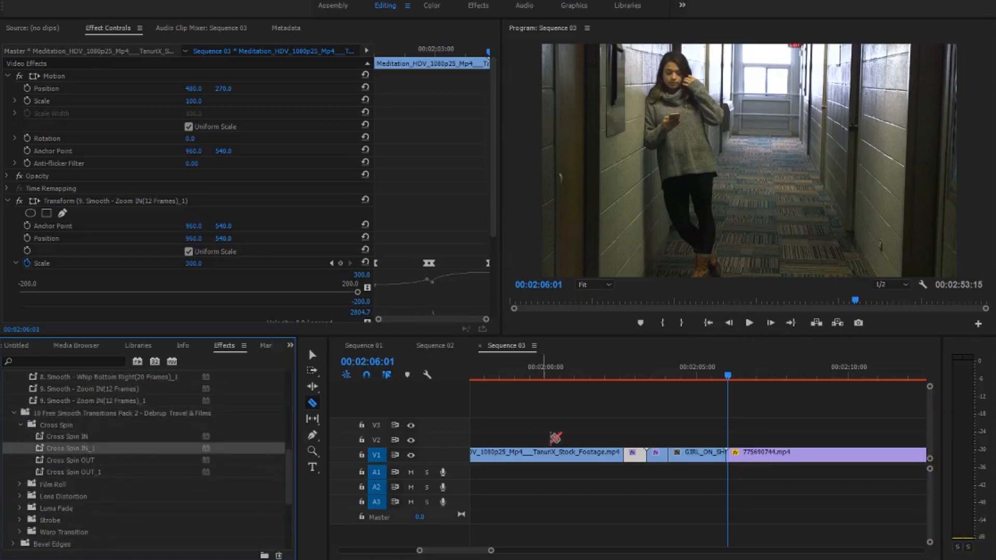
- Create a new adjustment layer inside the project's nested Bin
click(15, 346)
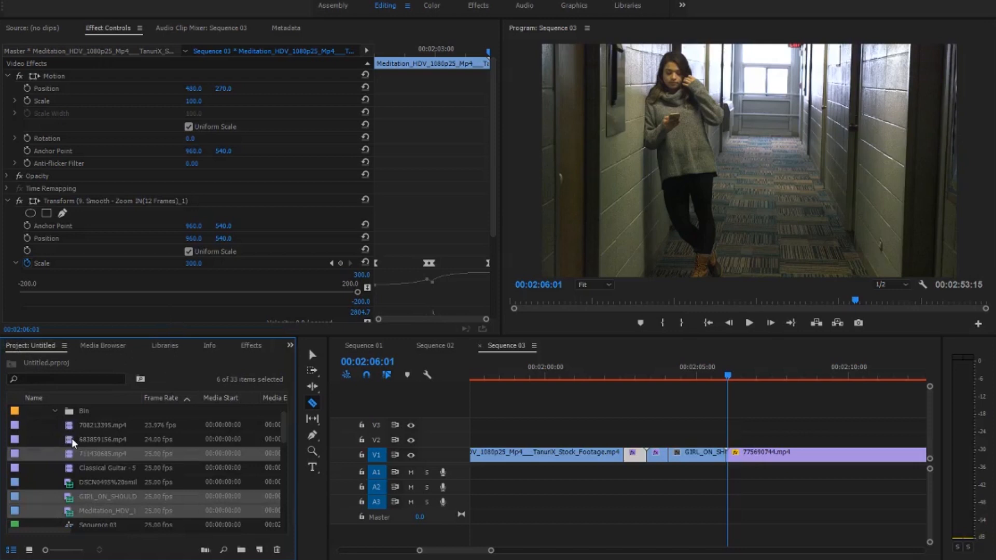
double_click(78, 412)
right_click(176, 154)
mouse_move(233, 210)
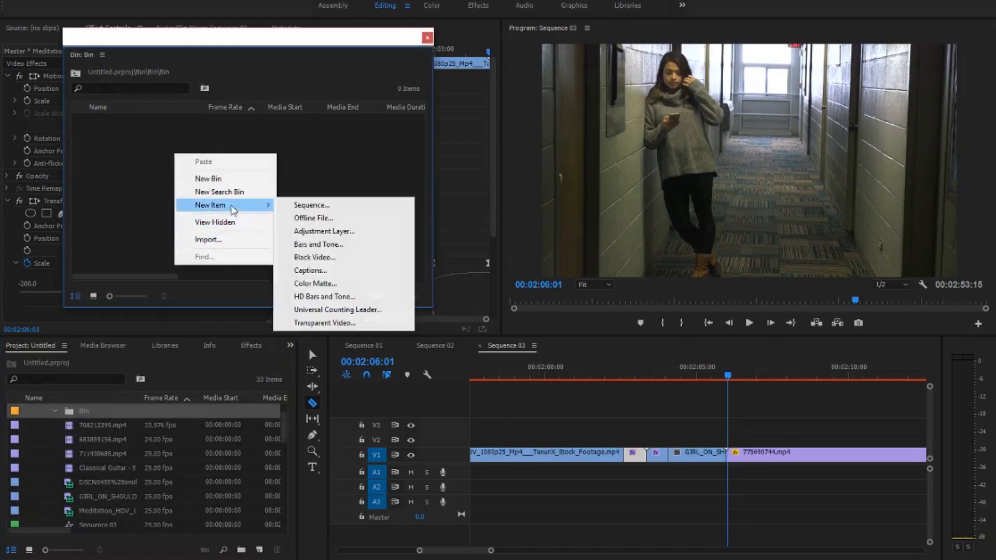
click(323, 232)
click(523, 321)
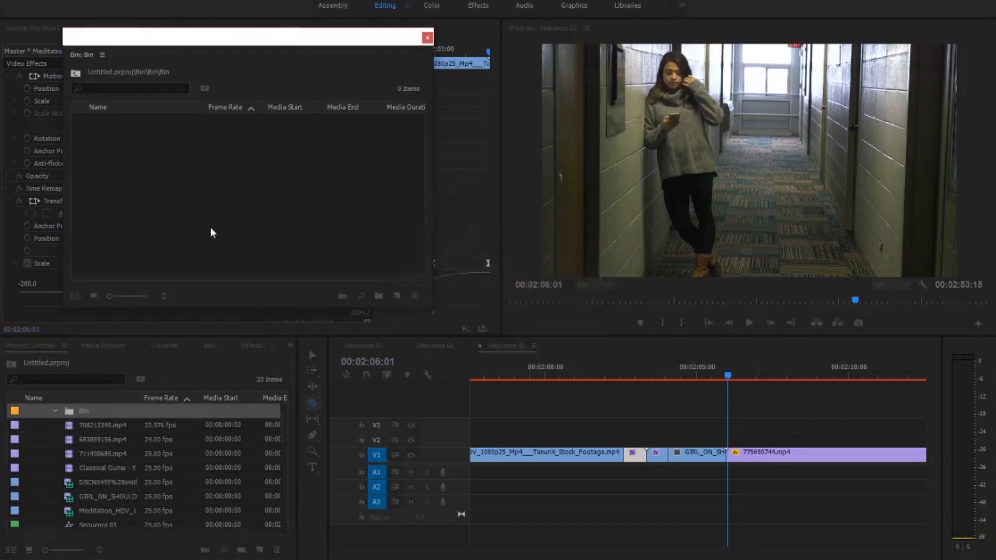
- Place the adjustment layer on V2 over the cut between GIRL_ON_SHOULDERS.mov and 775690744.mp4 and trim it to about one second
drag(110, 119, 718, 428)
drag(715, 445, 713, 445)
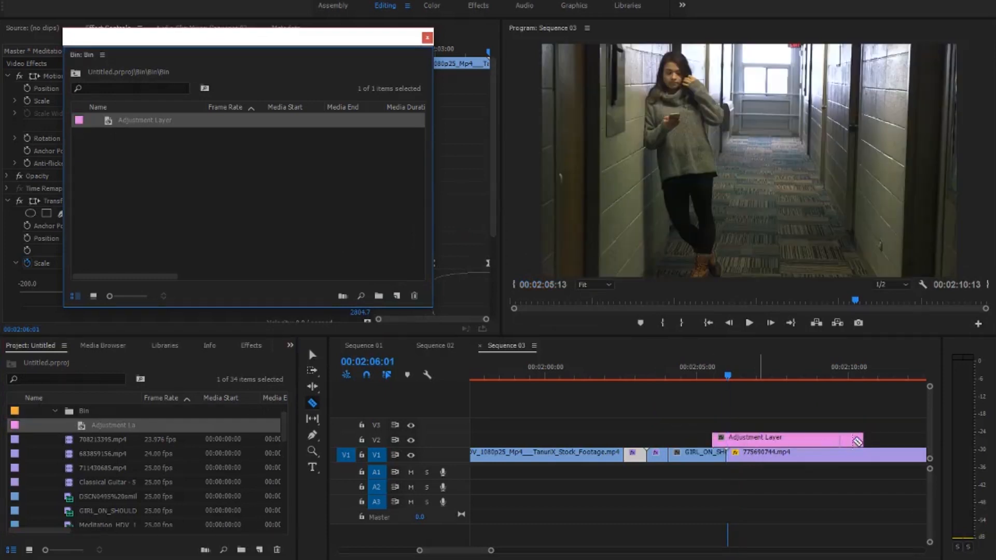
click(313, 355)
drag(858, 439, 743, 438)
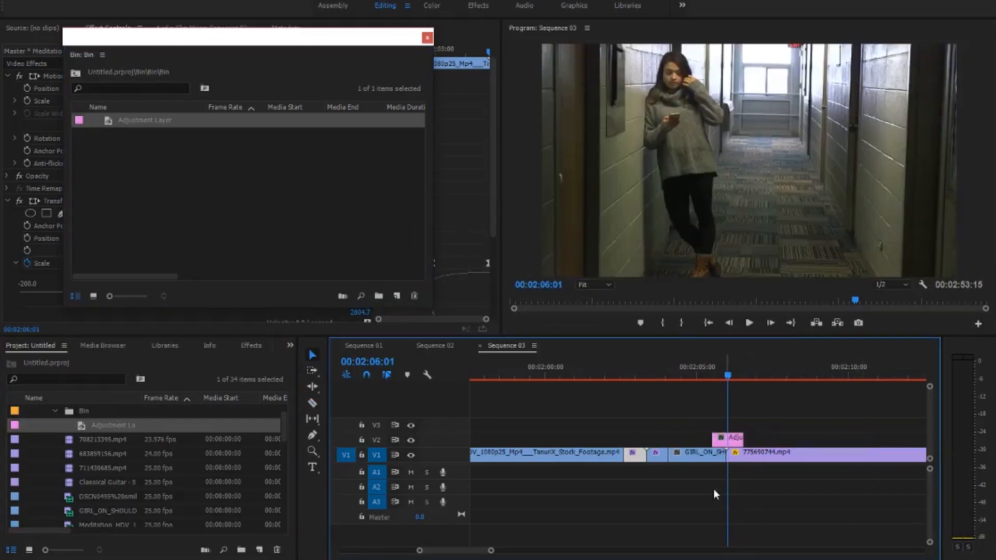
- Start the adjustment layer exactly at the beginning of 775690744.mp4 and put a matching second one directly before the cut
click(251, 345)
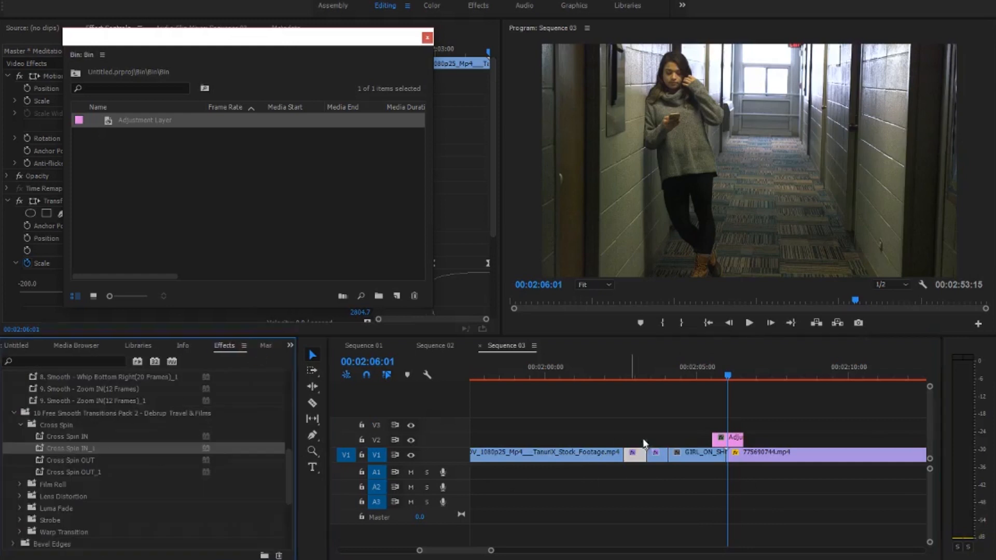
drag(737, 440, 757, 445)
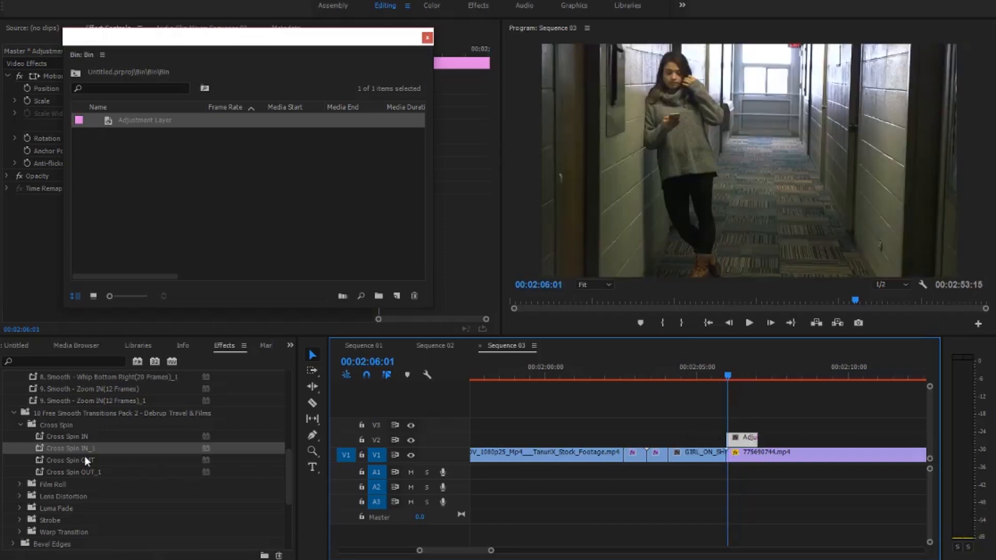
click(65, 439)
drag(690, 490, 712, 442)
key(ctrl+z)
- Apply Cross Spin IN to the adjustment layer before the cut and Cross Spin OUT to the one after it
drag(76, 439, 712, 441)
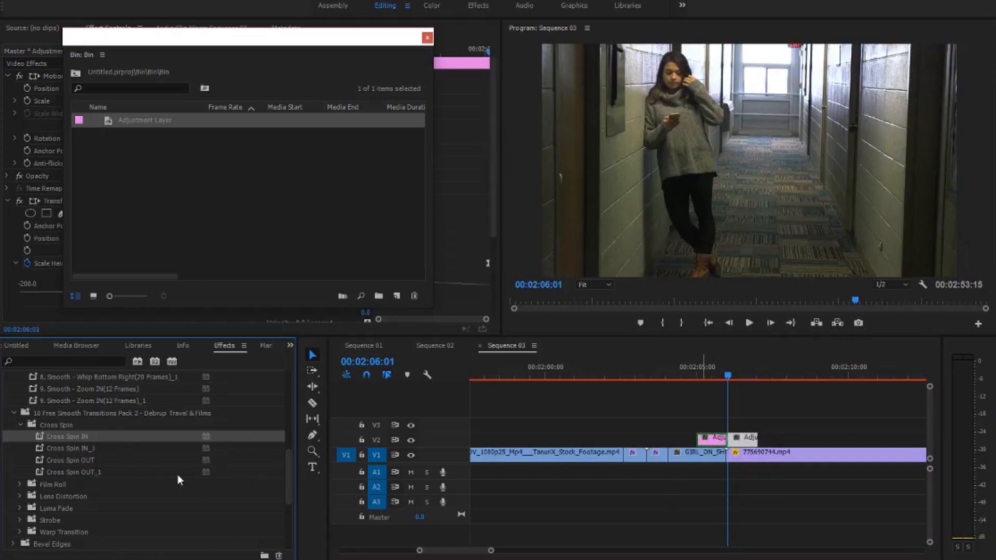
drag(78, 448, 759, 439)
drag(66, 466, 766, 451)
- Play back the Cross Spin transition between GIRL_ON_SHOULDERS.mov and 775690744.mp4
click(711, 370)
key(space)
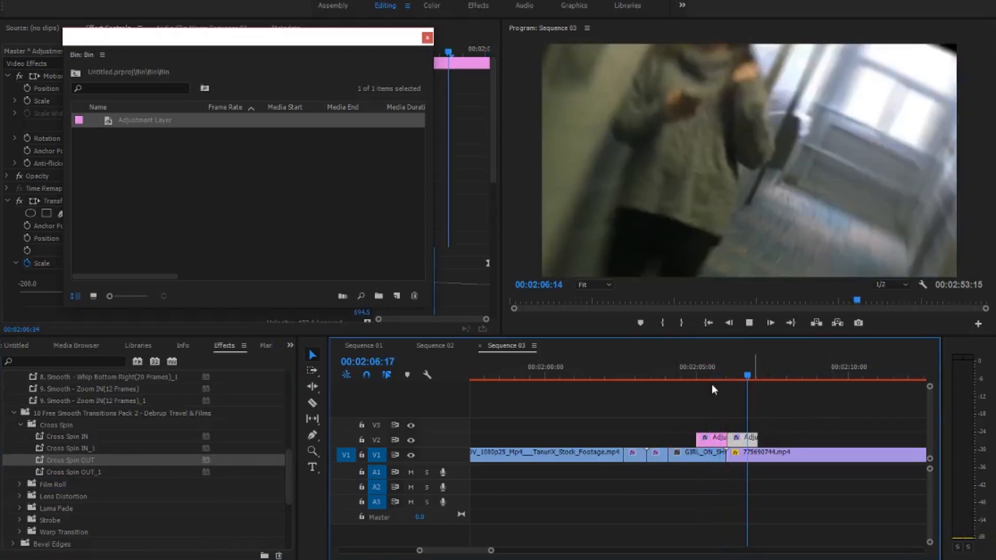
click(692, 373)
key(space)
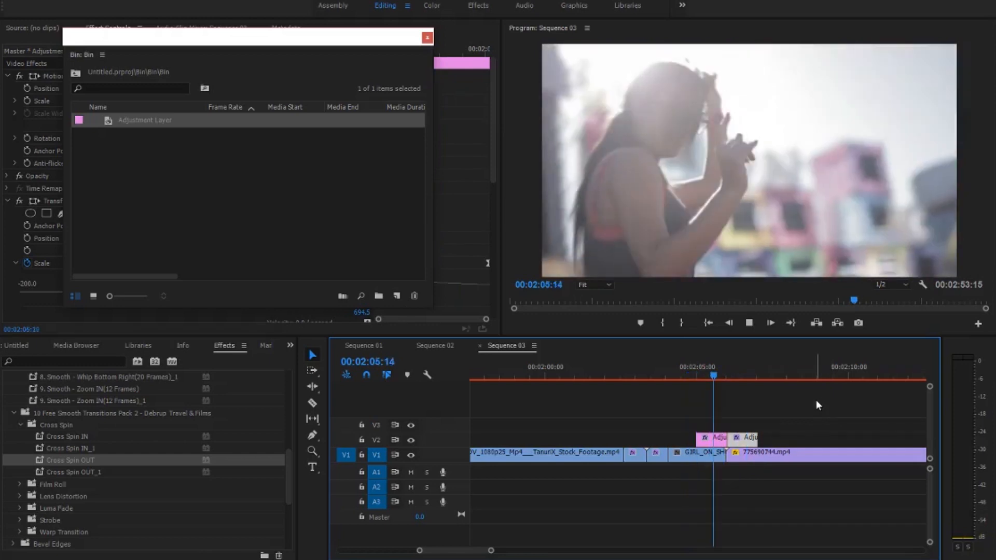
key(space)
- Copy both adjustment layers to the cut between 775690744.mp4 and 161022_019_SanFrancisco_4K.mp4, one on each side
drag(550, 549, 661, 542)
key(z)
drag(686, 463, 824, 486)
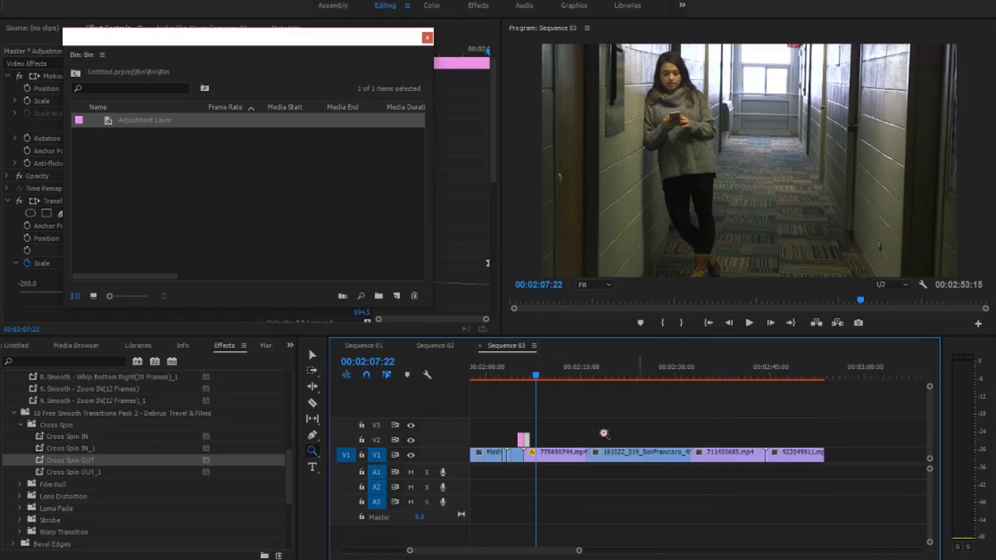
key(v)
drag(525, 439, 665, 473)
key(z)
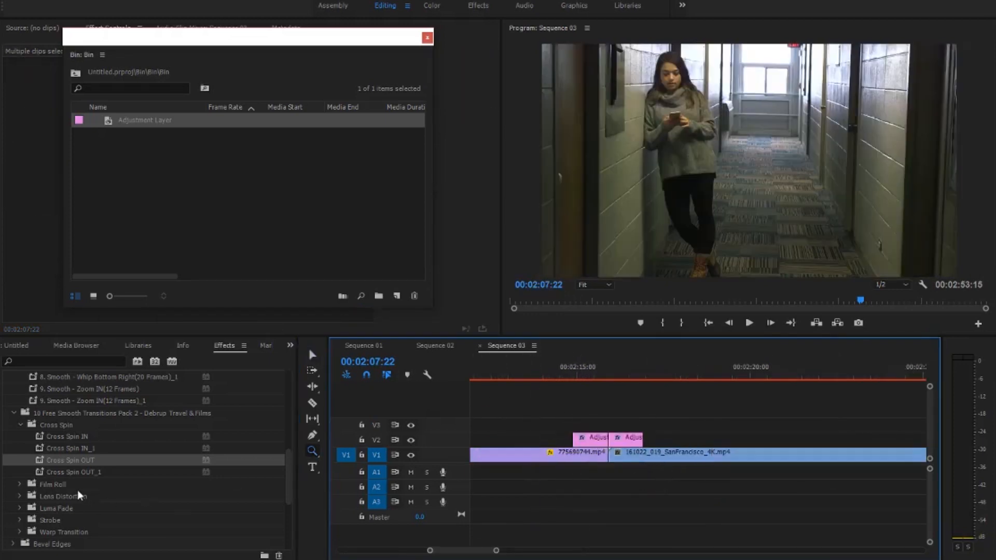
- Apply Film Roll IN to the copied adjustment layer before the cut and Film Roll OUT to the one after it
click(19, 484)
scroll(78, 472, down, 4)
drag(306, 474, 590, 440)
mouse_move(82, 472)
mouse_down()
mouse_move(165, 503)
mouse_move(623, 441)
mouse_up()
- Play back the Film Roll transition between 775690744.mp4 and 161022_019_SanFrancisco_4K.mp4
click(553, 372)
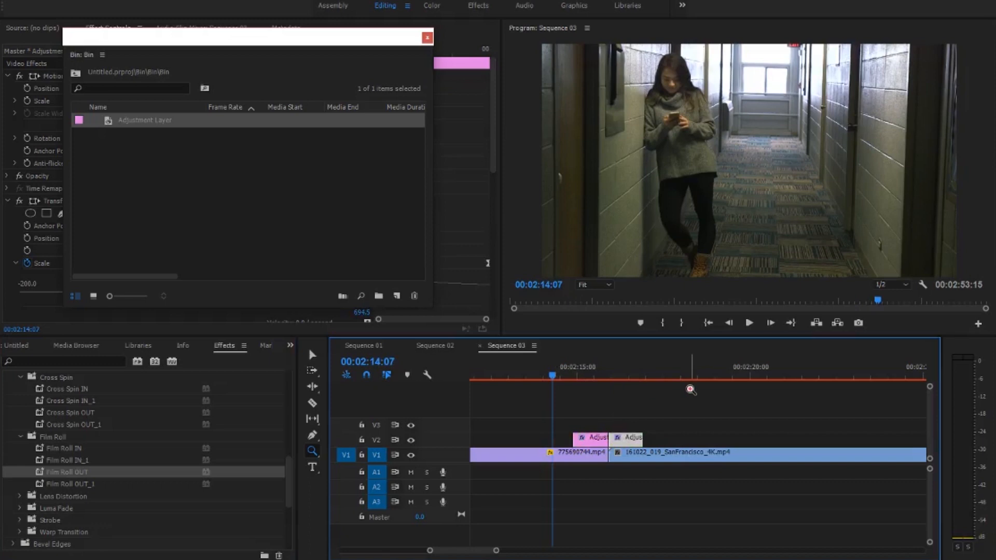
key(space)
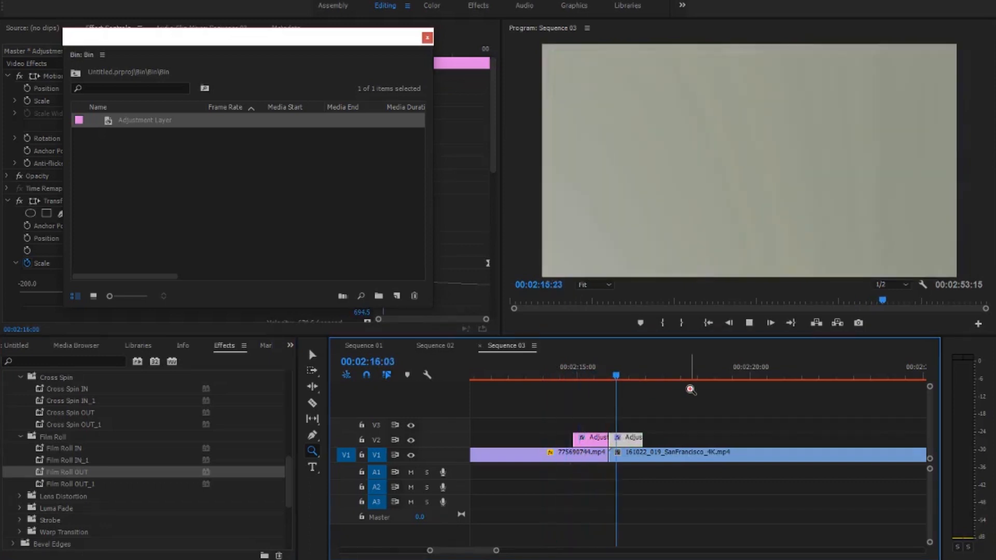
click(632, 378)
mouse_move(581, 379)
mouse_down()
mouse_move(571, 376)
mouse_move(634, 379)
mouse_move(594, 386)
mouse_up()
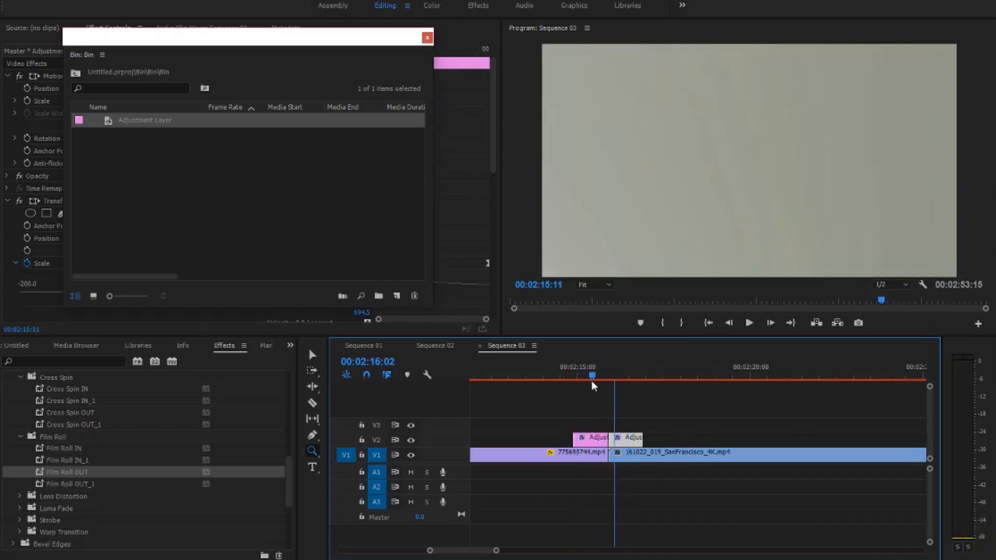
key(space)
- Move the second pair of adjustment layers to the cut between 161022_019_SanFrancisco_4K.mp4 and 711430685.mp4
drag(498, 551, 694, 548)
drag(698, 436, 727, 485)
key(space)
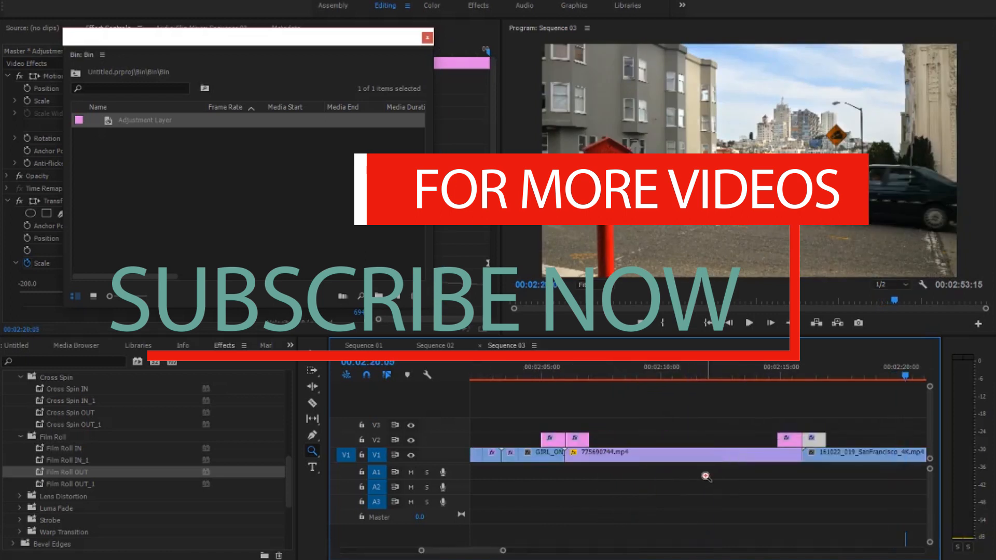
drag(473, 552, 418, 552)
mouse_move(493, 552)
mouse_down()
mouse_move(513, 554)
mouse_move(504, 554)
mouse_up()
drag(434, 552, 413, 551)
click(314, 355)
drag(655, 440, 842, 441)
- Apply Lens Distortion IN to the adjustment layer before the 711430685.mp4 cut and Lens Distortion OUT to the one after it
click(61, 497)
scroll(61, 497, down, 2)
click(86, 462)
drag(662, 522, 828, 441)
drag(78, 484, 833, 440)
- Preview the Lens Distortion transition and extend the first adjustment layer's start to an earlier point
click(821, 371)
key(space)
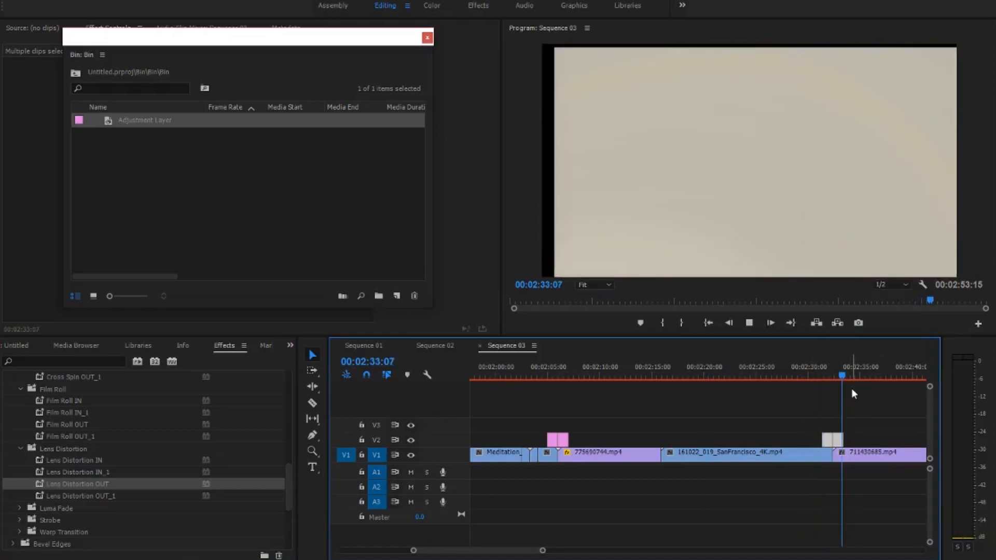
key(space)
drag(814, 440, 863, 485)
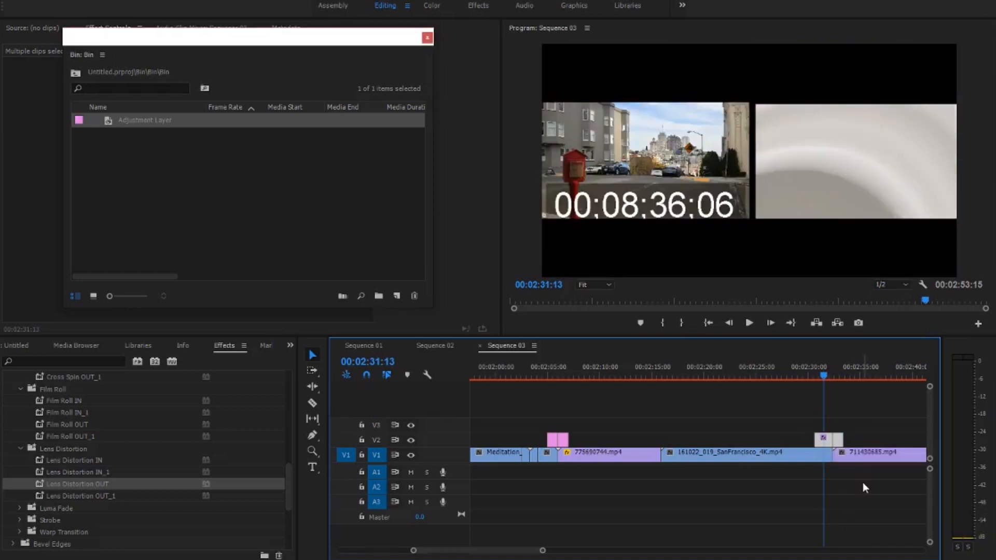
- Extend the second adjustment layer's end further over 711430685.mp4 and replay the Lens Distortion transition
click(810, 369)
key(space)
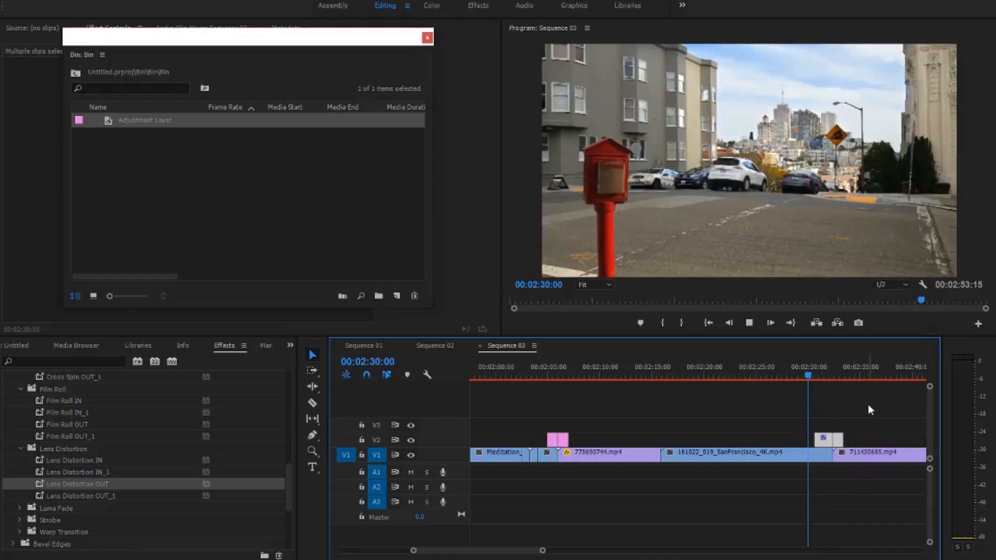
drag(843, 440, 850, 440)
click(807, 370)
key(space)
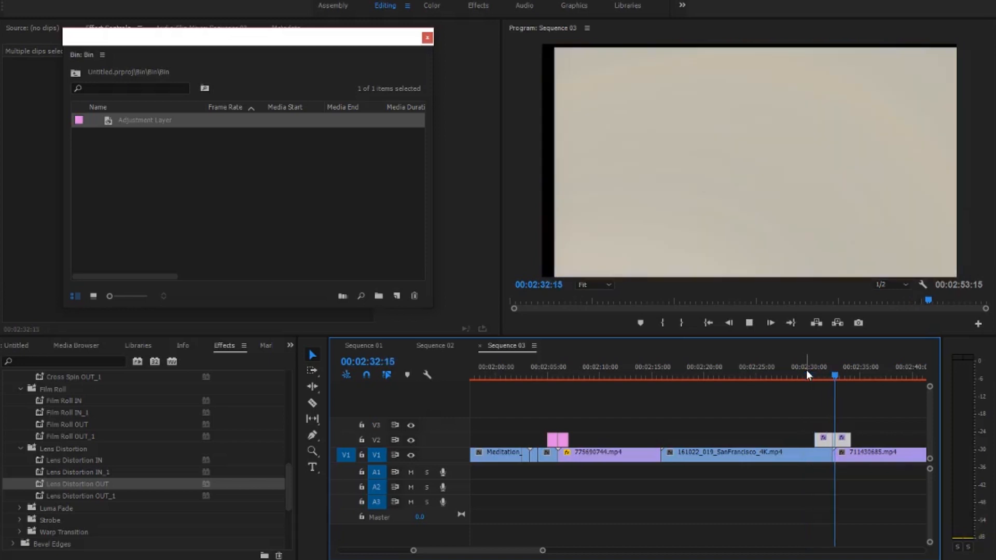
- Copy the adjustment layers to the start of 161022_019_SanFrancisco_4K.mp4, applying Film Roll IN before that cut and Film Roll OUT after it
drag(863, 374, 672, 397)
drag(841, 445, 669, 445)
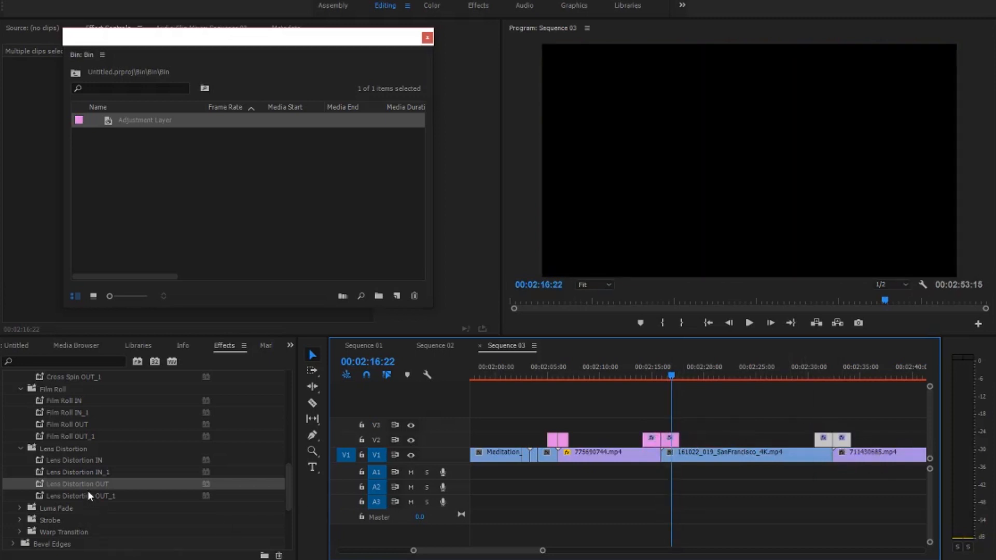
scroll(88, 493, up, 3)
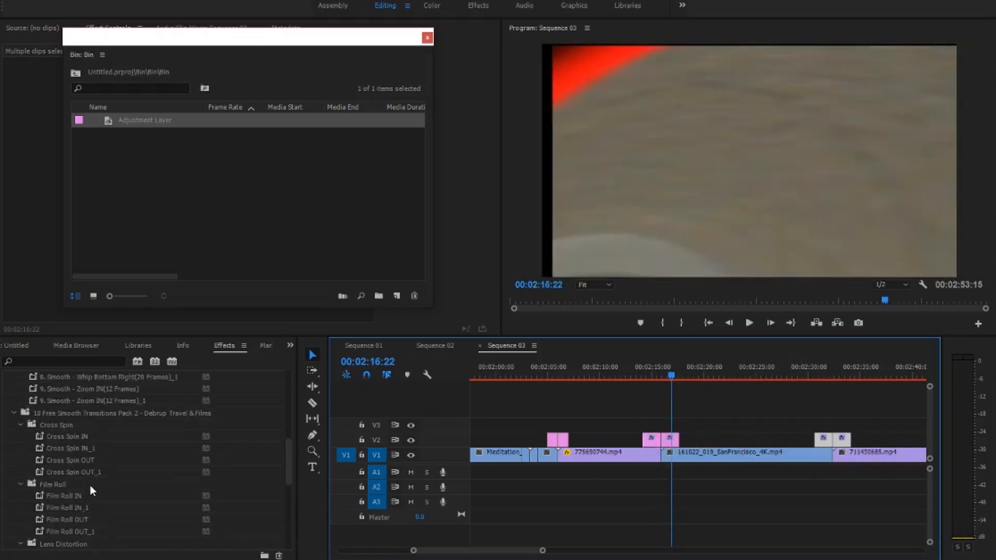
scroll(90, 485, down, 1)
click(88, 495)
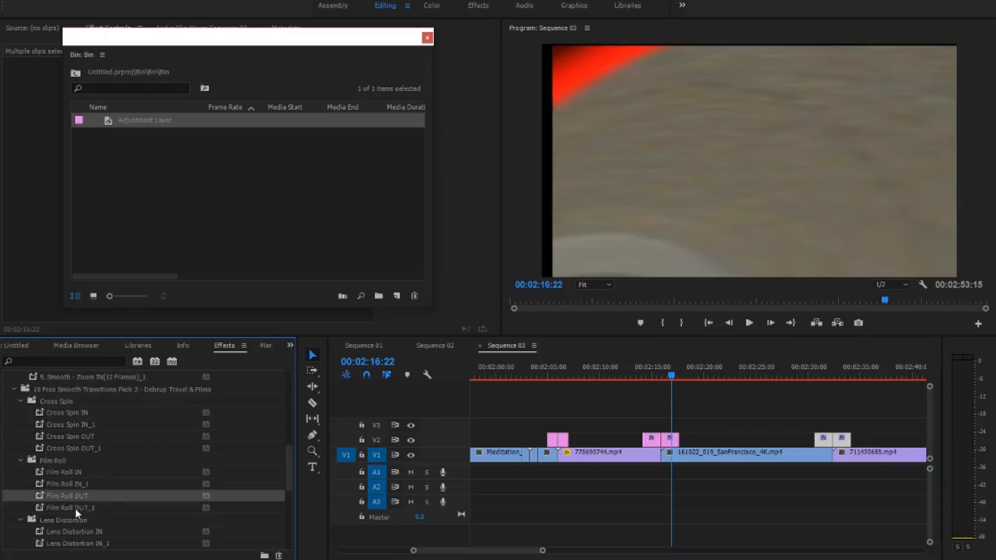
drag(68, 497, 669, 440)
click(75, 488)
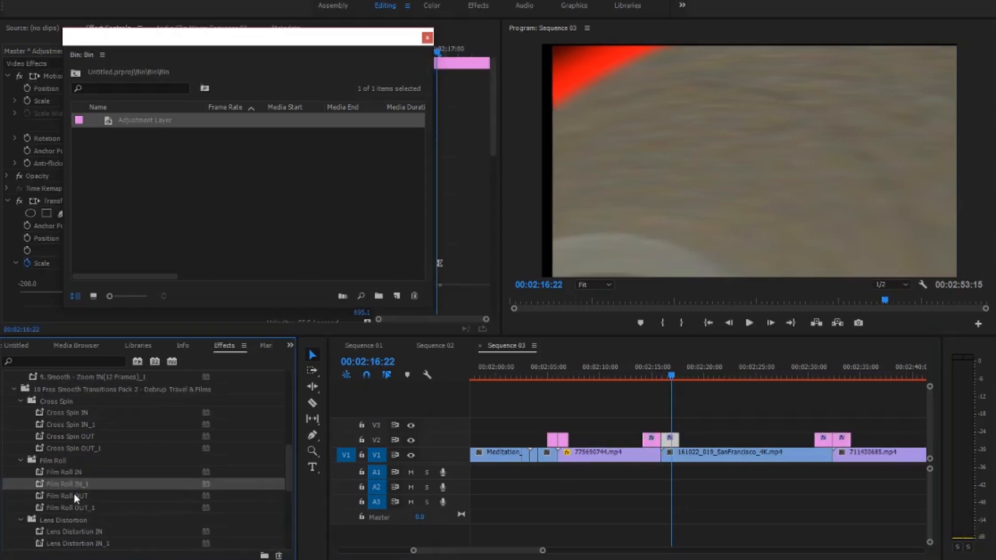
click(69, 475)
drag(68, 475, 652, 440)
- Play back the Film Roll transition and review earlier transitions in the sequence from 00:01:32:13 and 00:01:52:04
click(647, 373)
key(space)
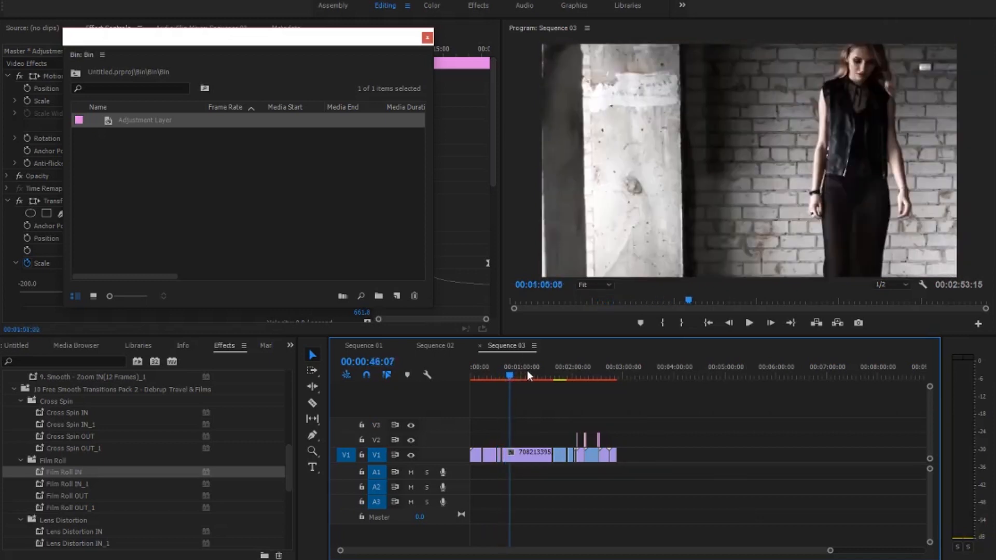
click(540, 372)
click(549, 371)
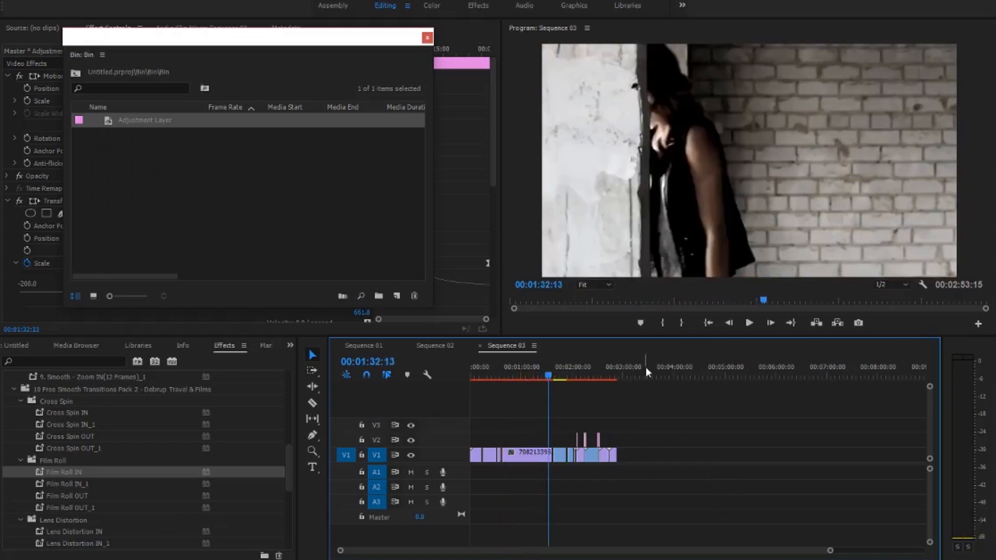
key(space)
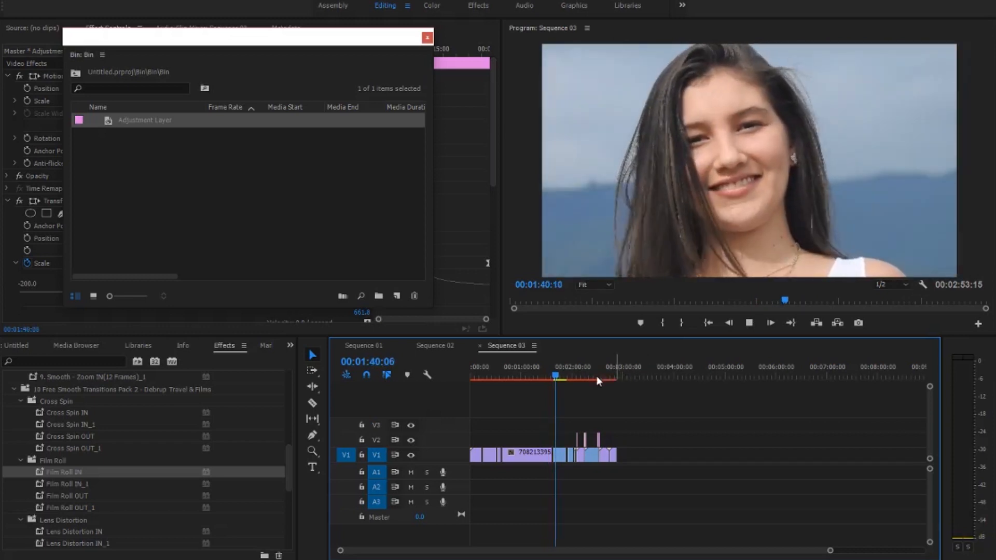
drag(563, 369, 565, 374)
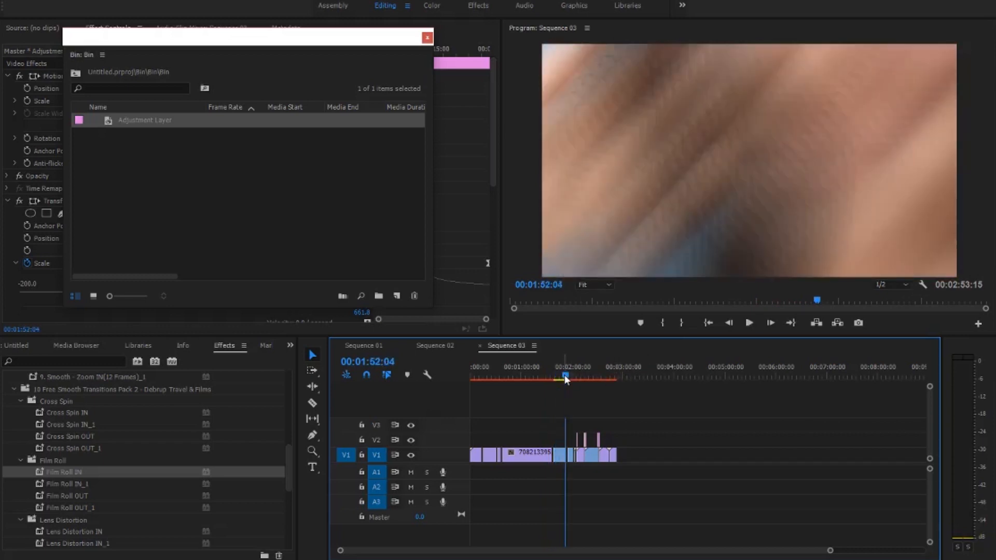
key(space)
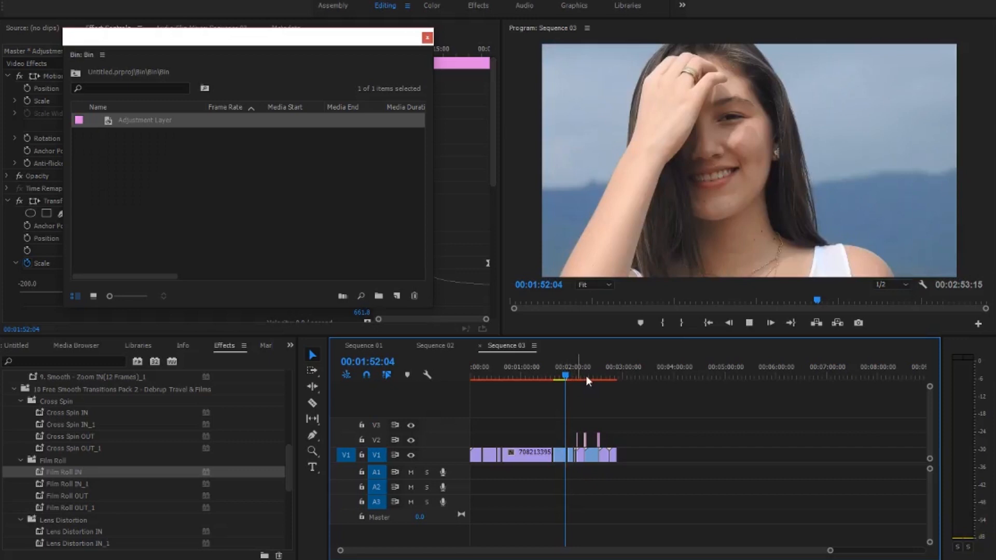